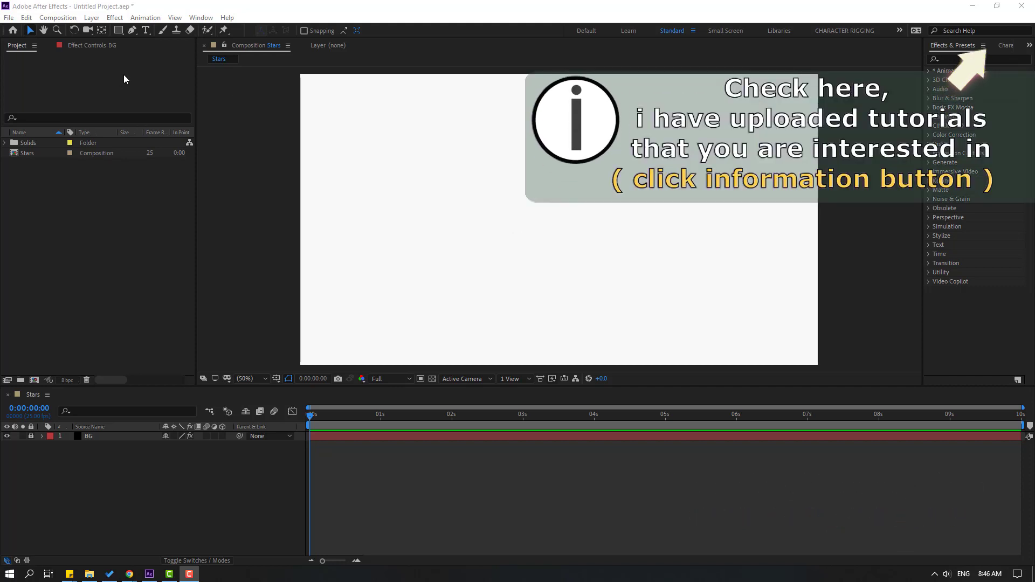
# - Draw a yellow star with the Star Tool and move it to the composition centre
pyautogui.click(118, 32)
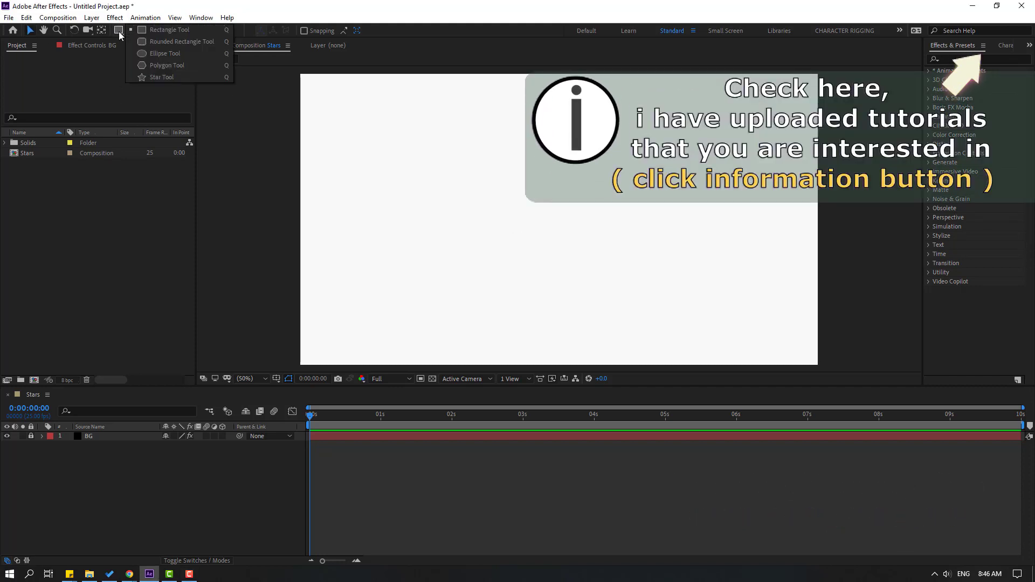
pyautogui.click(161, 77)
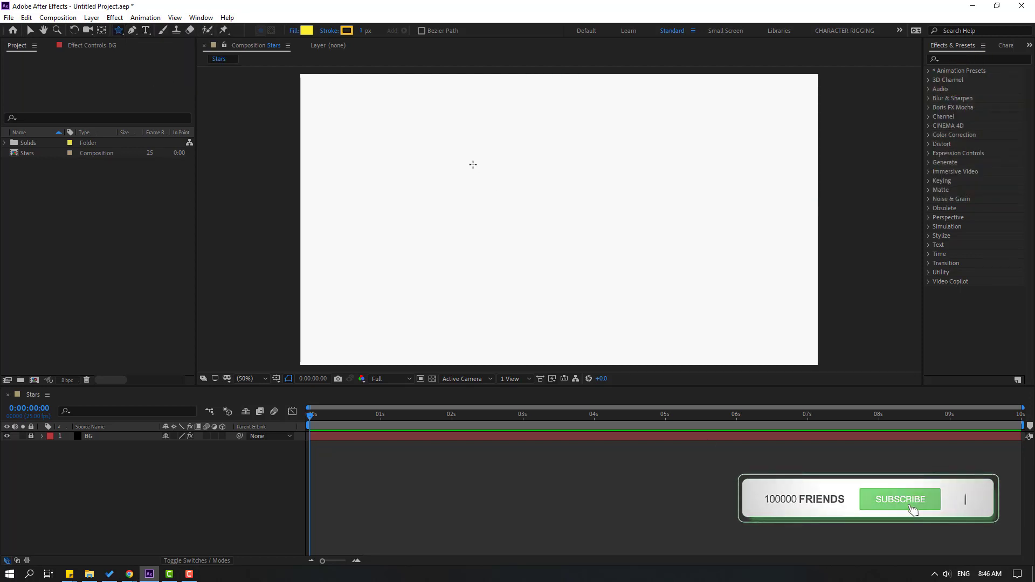
pyautogui.moveTo(473, 164); pyautogui.dragTo(508, 205)
pyautogui.click(29, 30)
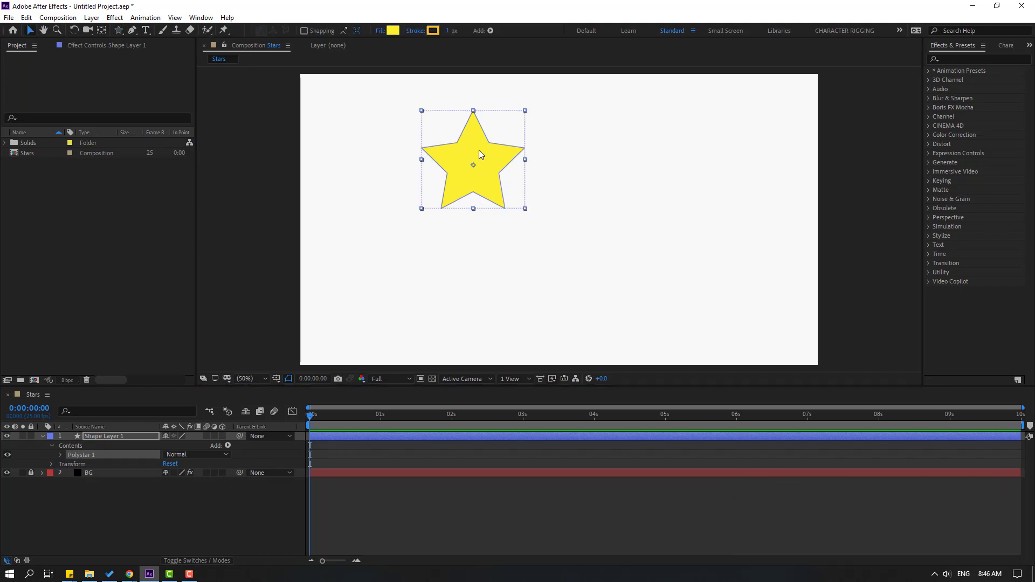
pyautogui.moveTo(482, 155); pyautogui.dragTo(554, 191)
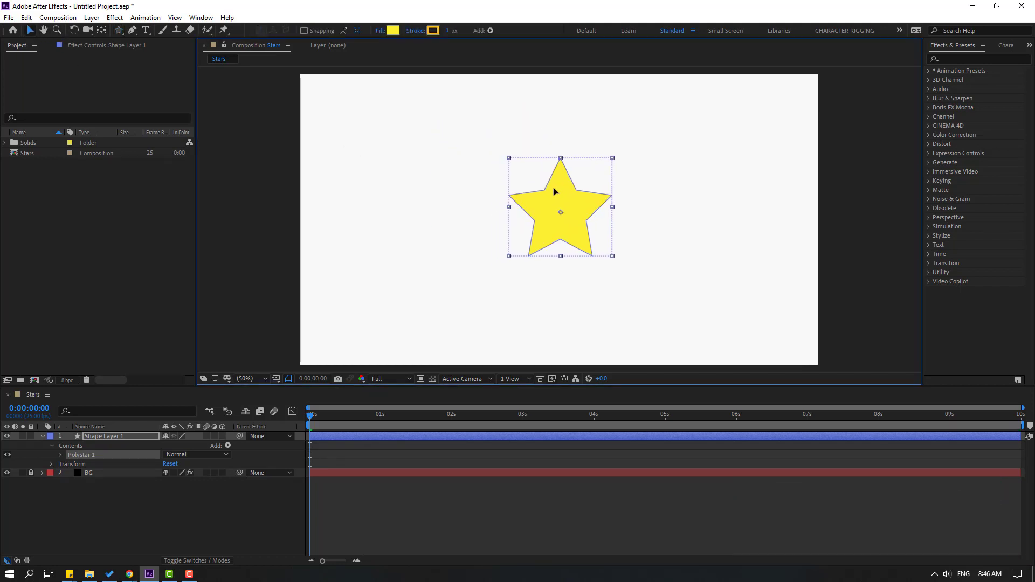
# - Rename the star's shape layer to STAR
pyautogui.click(95, 493)
pyautogui.click(101, 438)
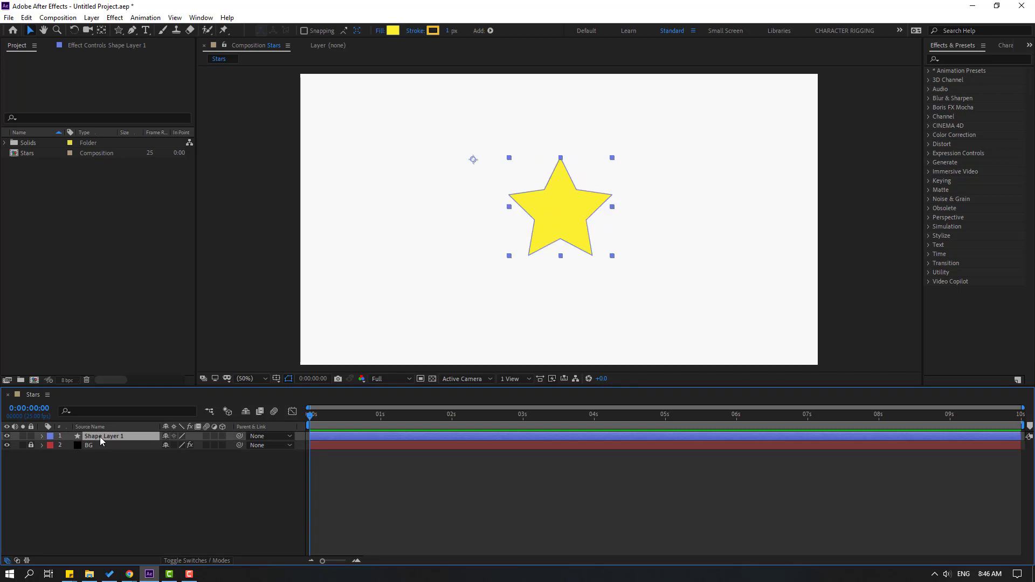
pyautogui.press('Return')
pyautogui.write('STAR')
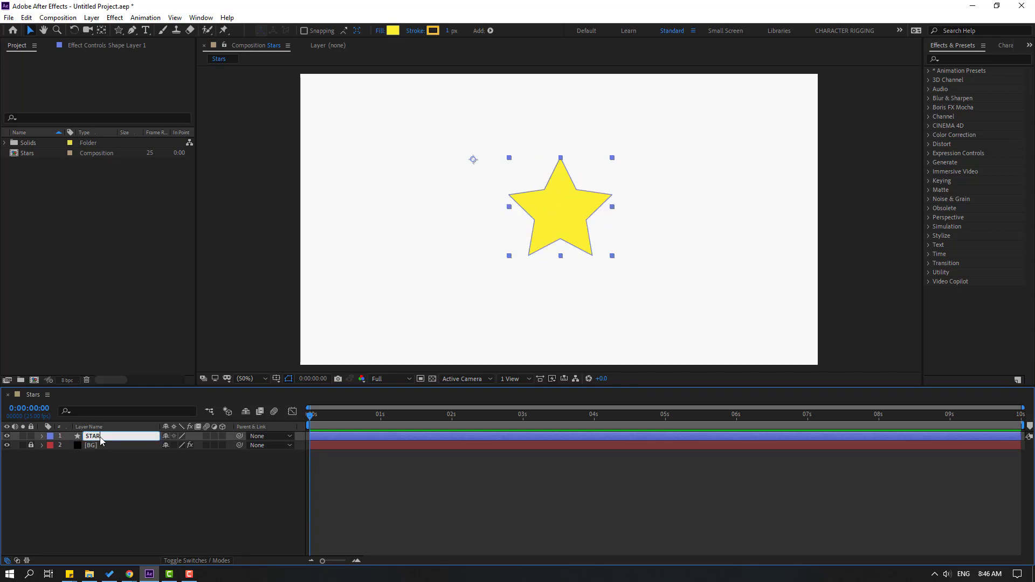
pyautogui.press('Return')
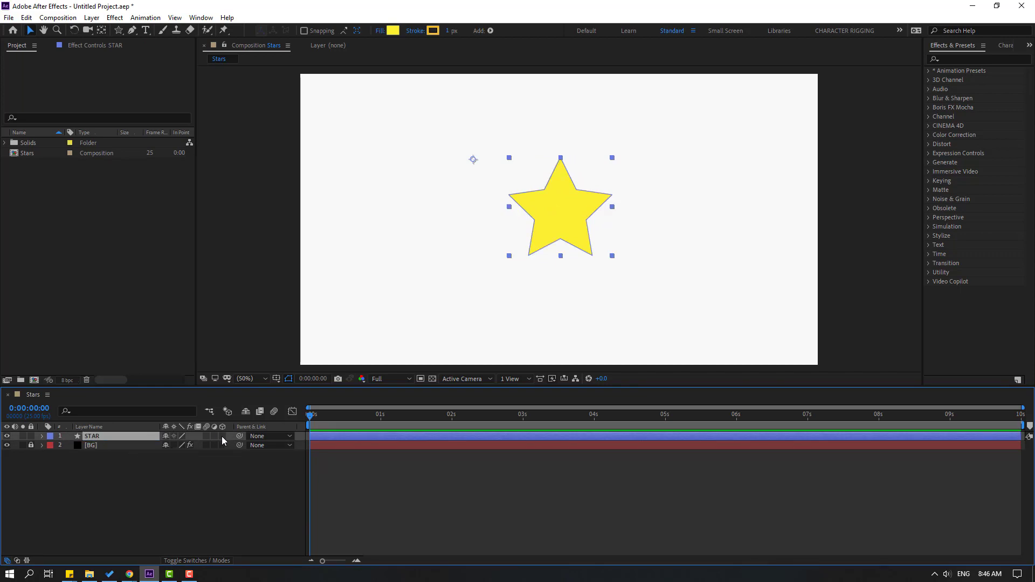
# - Make the STAR layer 3D and centre its anchor point on the star
pyautogui.click(222, 436)
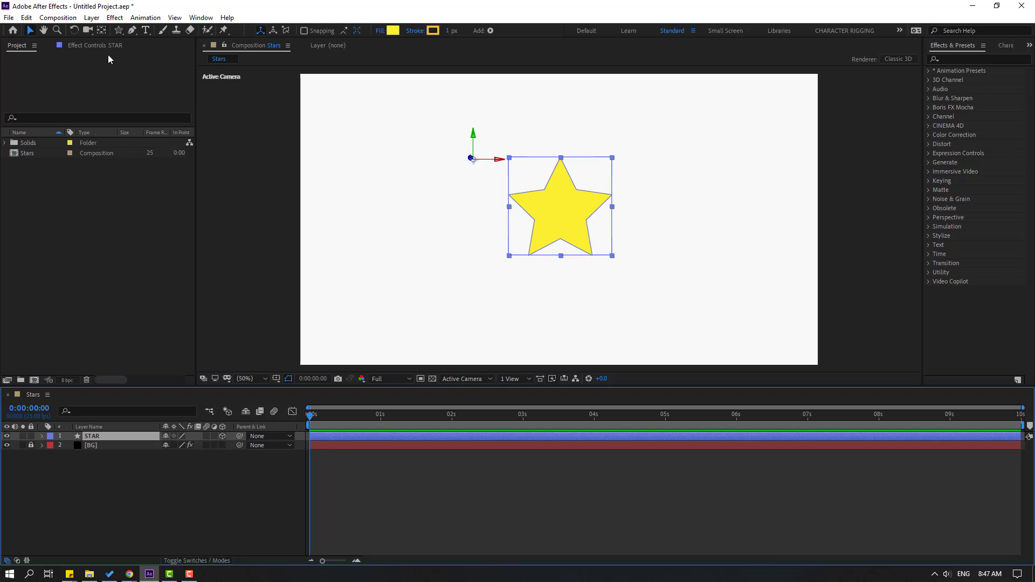
pyautogui.click(101, 31)
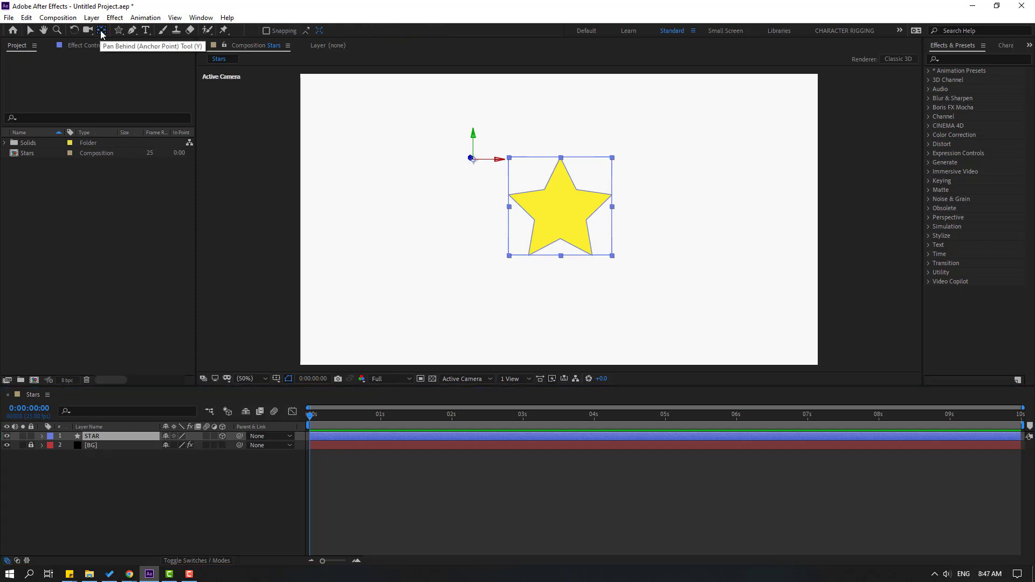
pyautogui.hotkey('ctrl', 'alt', 'Home')
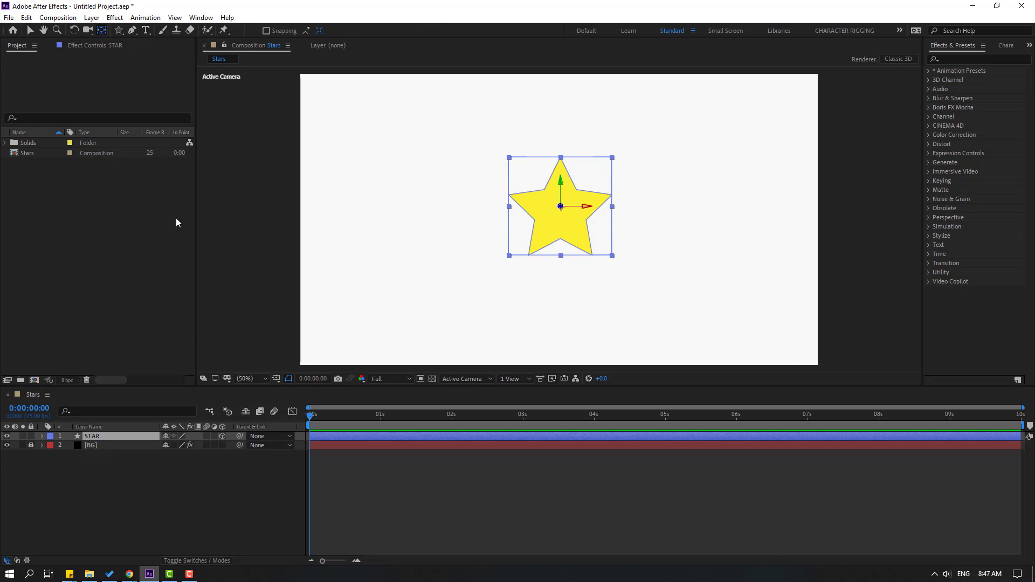
pyautogui.click(31, 32)
pyautogui.click(205, 496)
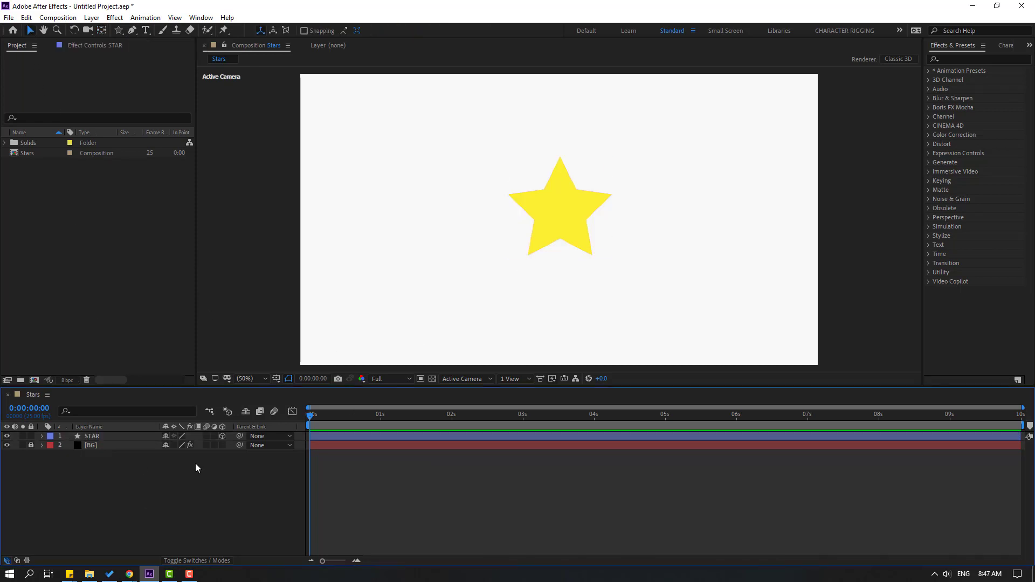
# - Change the composition's 3D renderer from Classic 3D to CINEMA 4D
pyautogui.rightClick(122, 496)
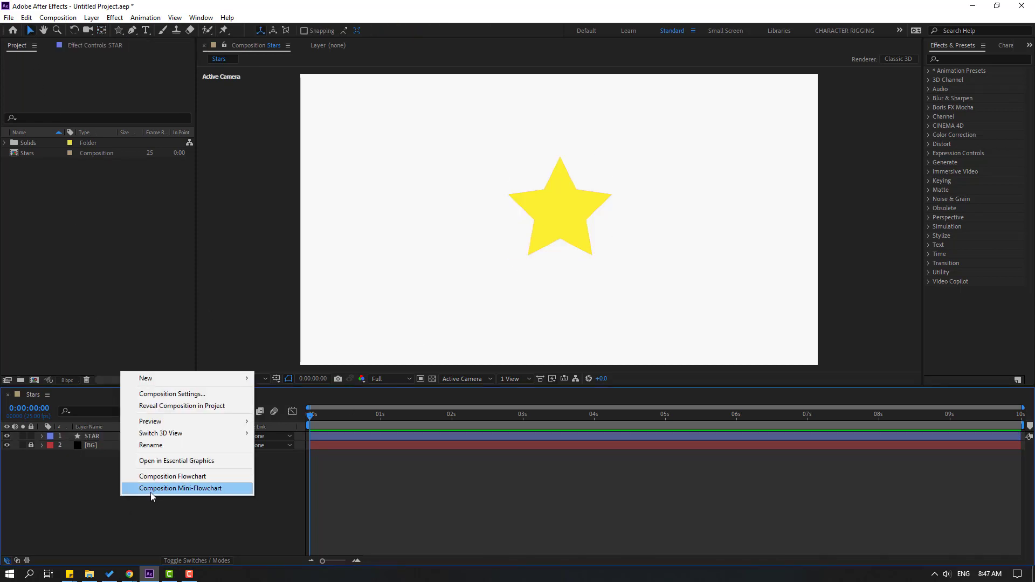
pyautogui.click(202, 401)
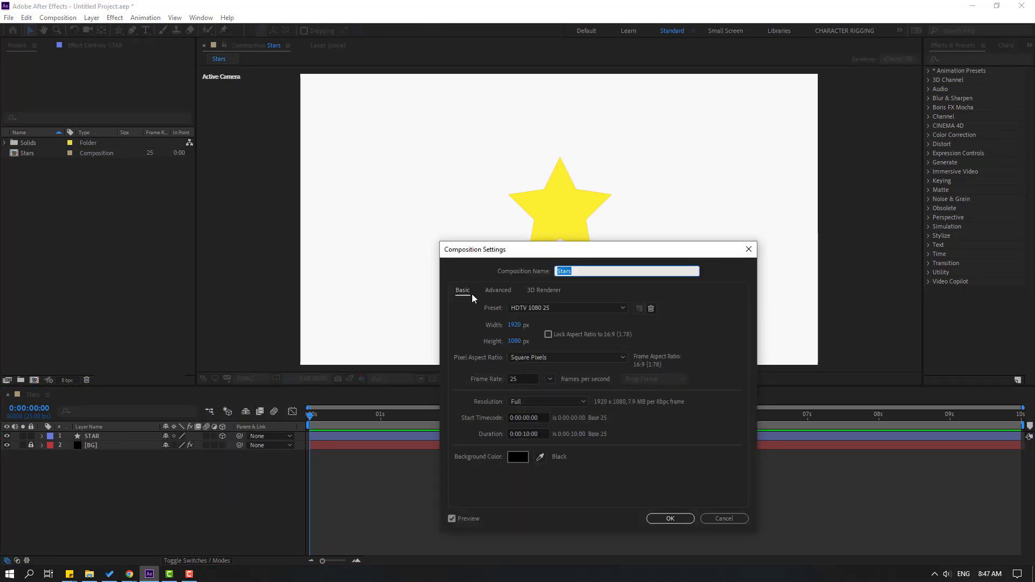
pyautogui.moveTo(500, 258); pyautogui.dragTo(274, 250)
pyautogui.click(312, 283)
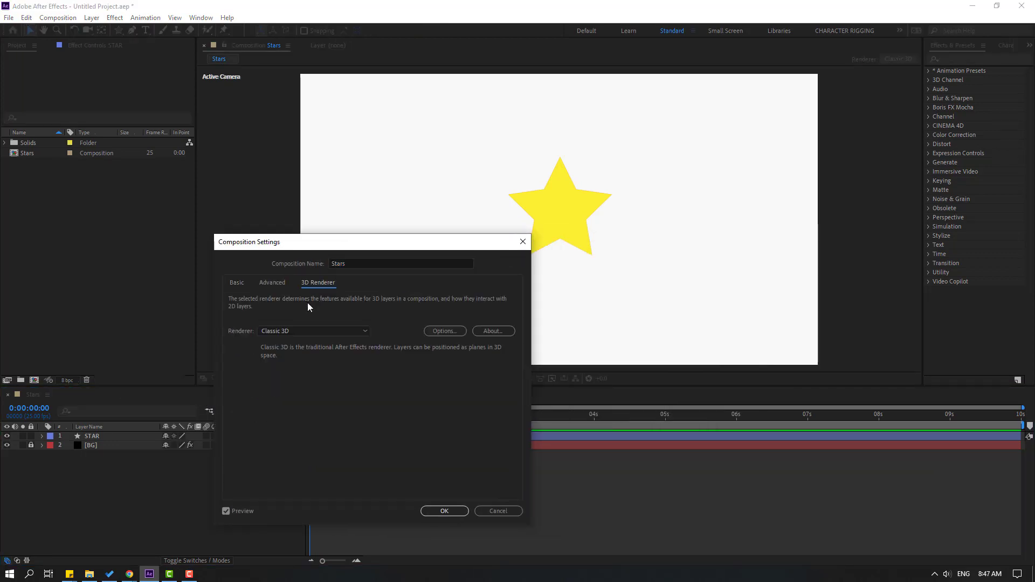
pyautogui.click(274, 333)
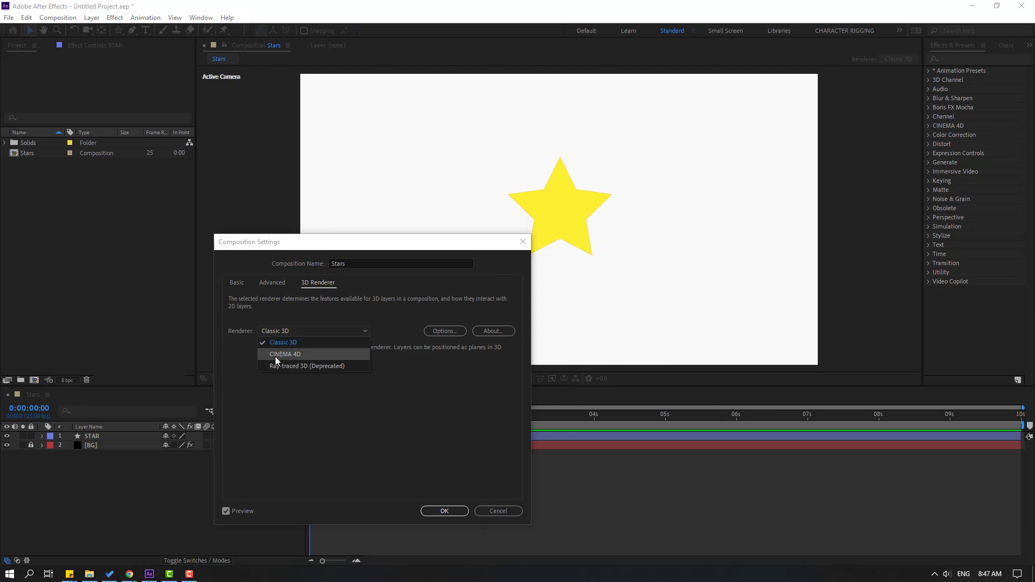
pyautogui.click(296, 357)
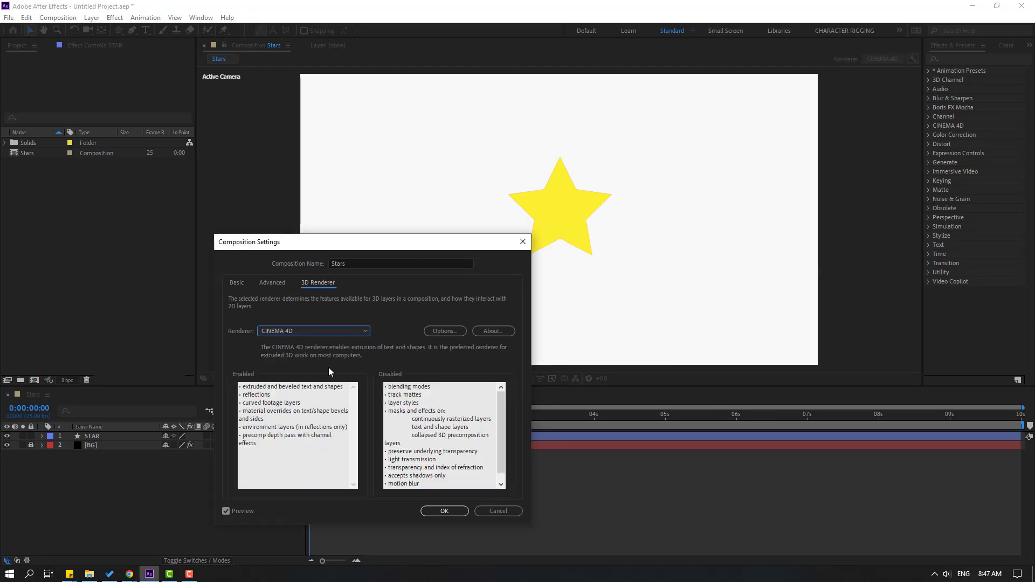
pyautogui.click(445, 512)
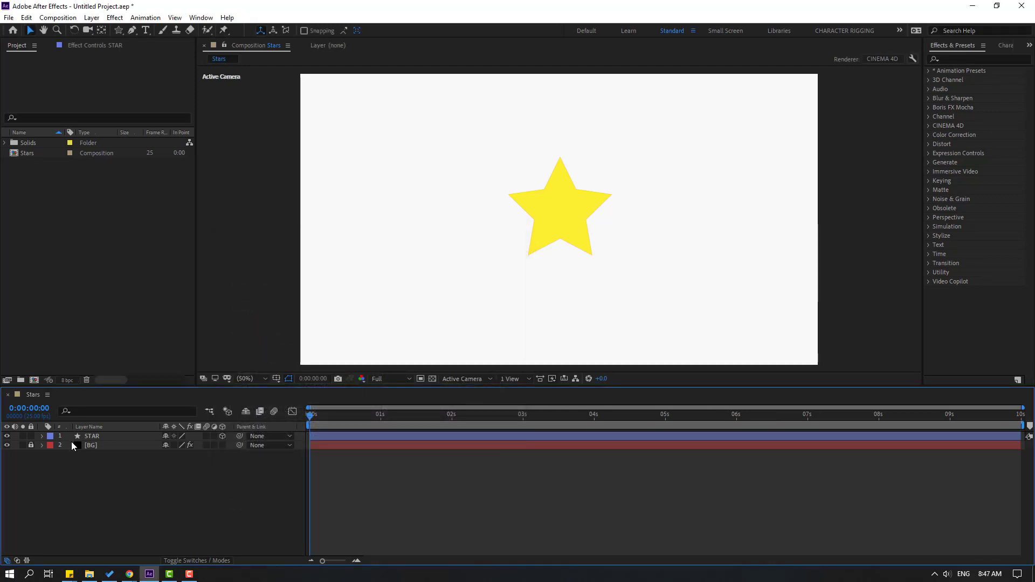
# - Set STAR's Geometry Options Extrusion Depth to 25 and its stroke width to 3 px
pyautogui.click(42, 436)
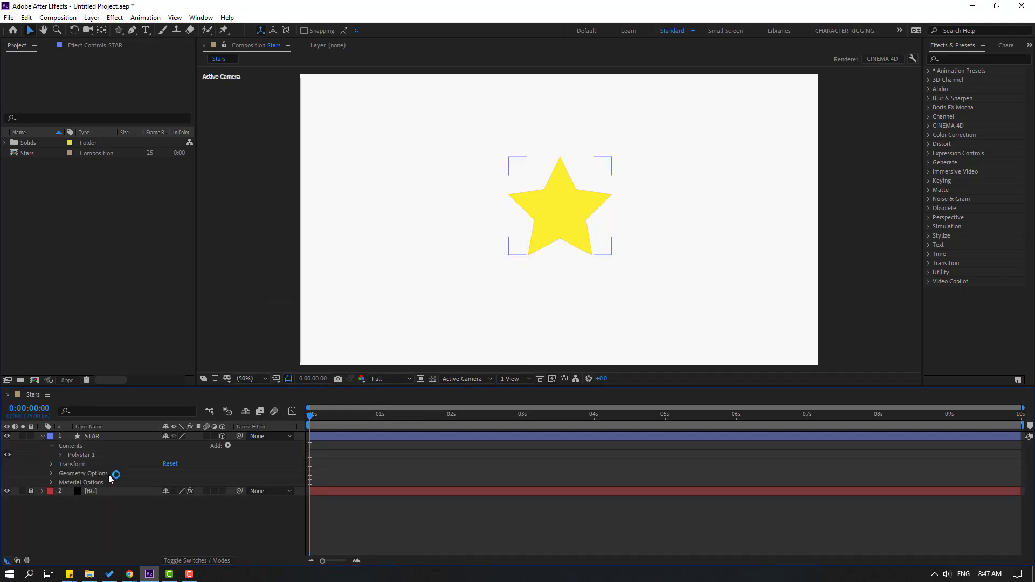
pyautogui.click(52, 473)
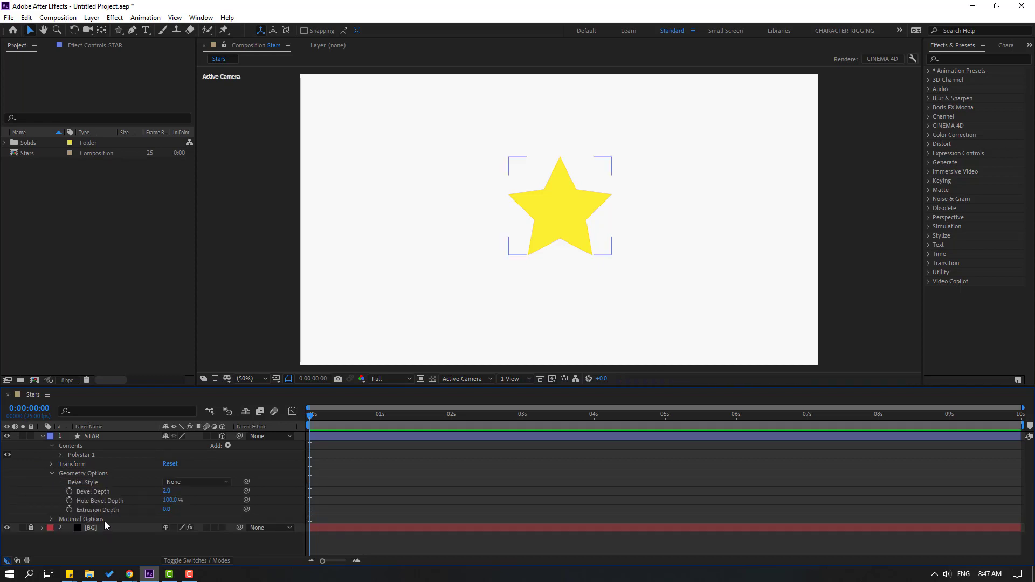
pyautogui.click(166, 510)
pyautogui.write('25')
pyautogui.press('Return')
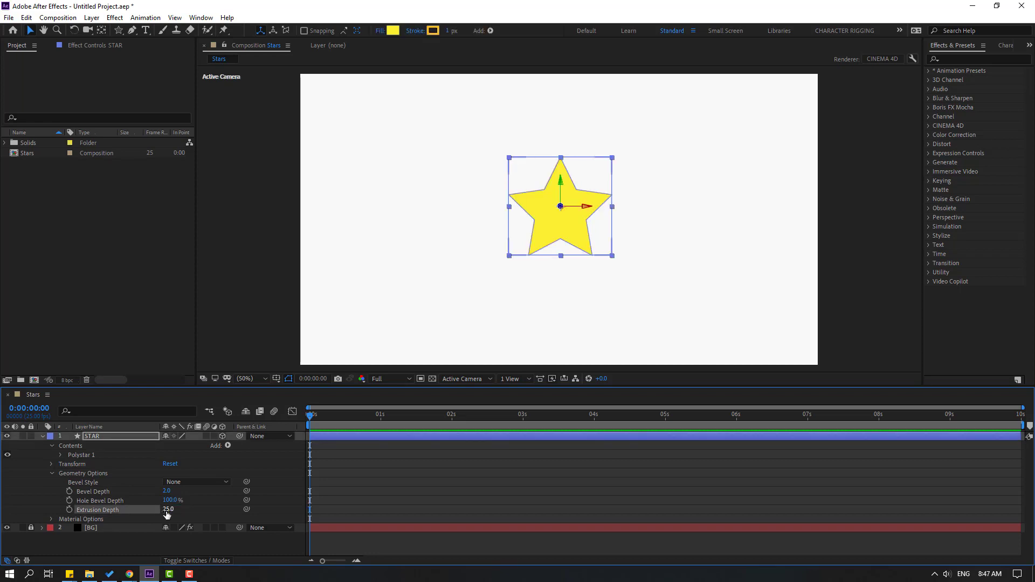
pyautogui.click(446, 31)
pyautogui.click(450, 52)
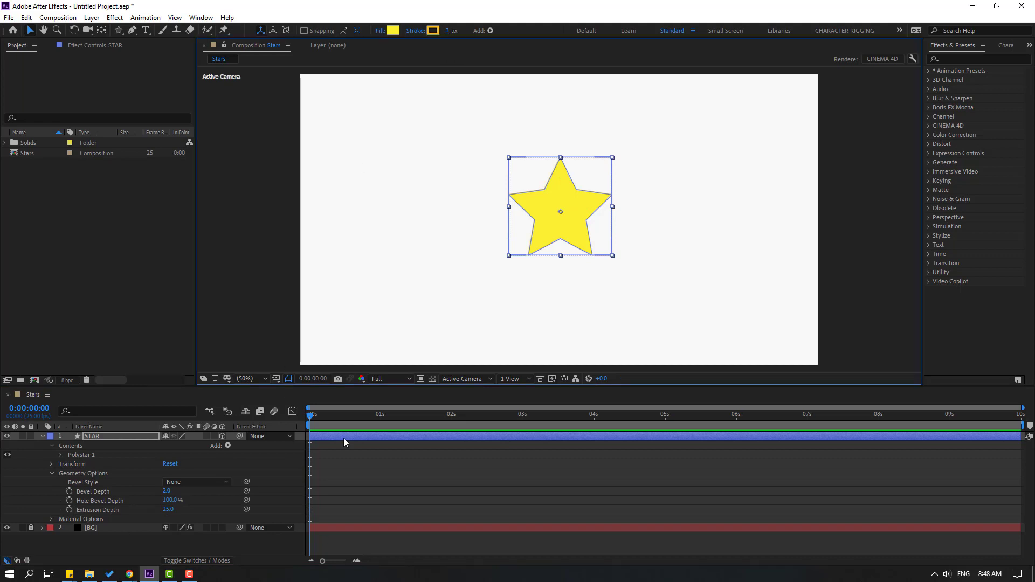
# - Switch to an angled custom 3D view, zoom in, and deepen the extrusion to 69
pyautogui.click(458, 379)
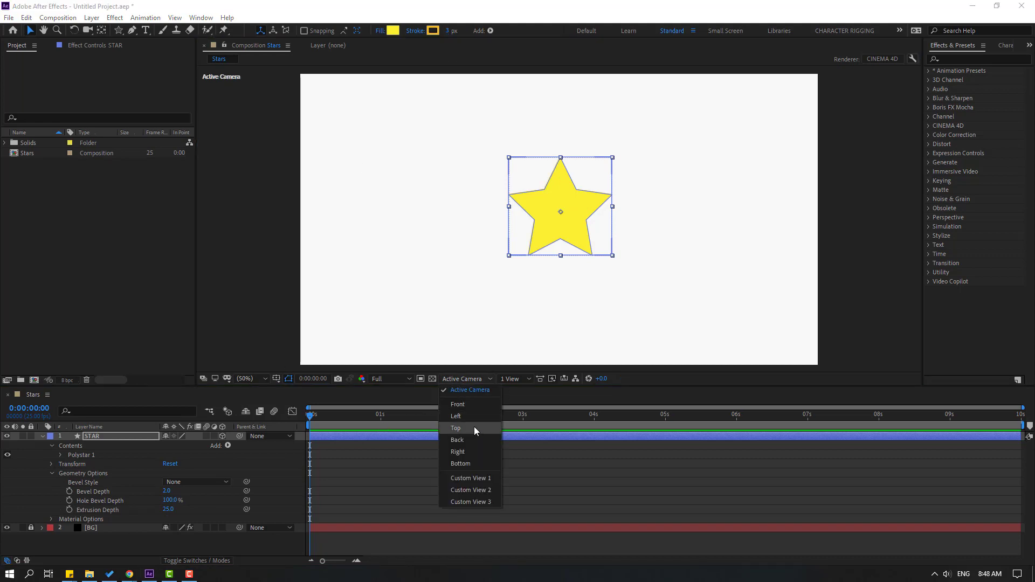
pyautogui.click(479, 478)
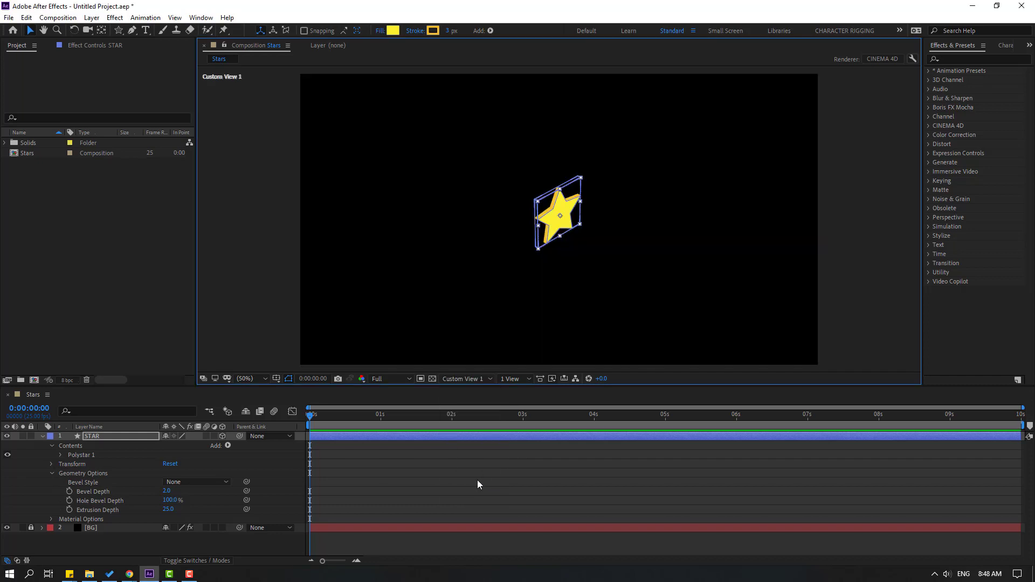
pyautogui.press('/')
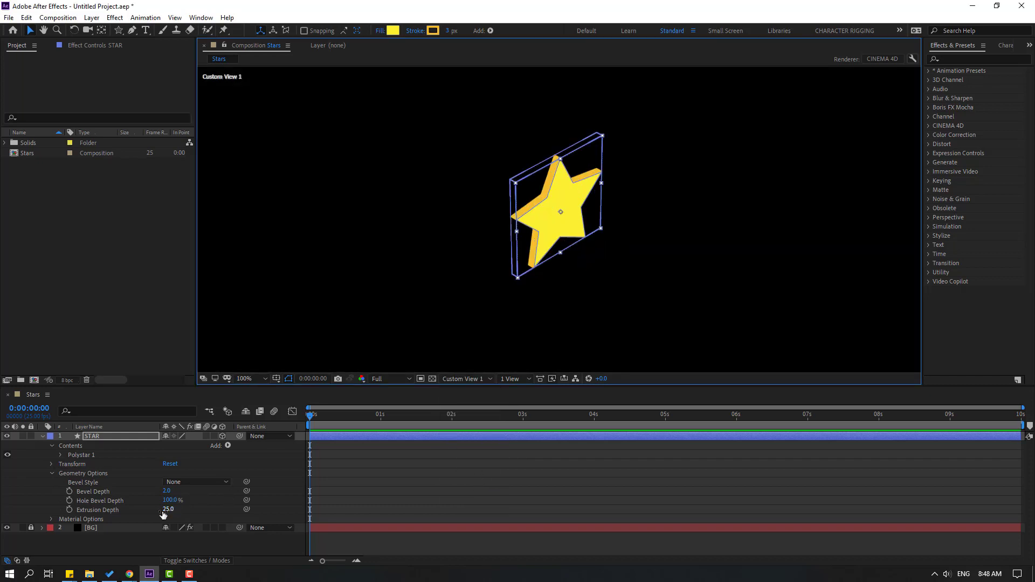
pyautogui.moveTo(168, 508); pyautogui.dragTo(198, 508)
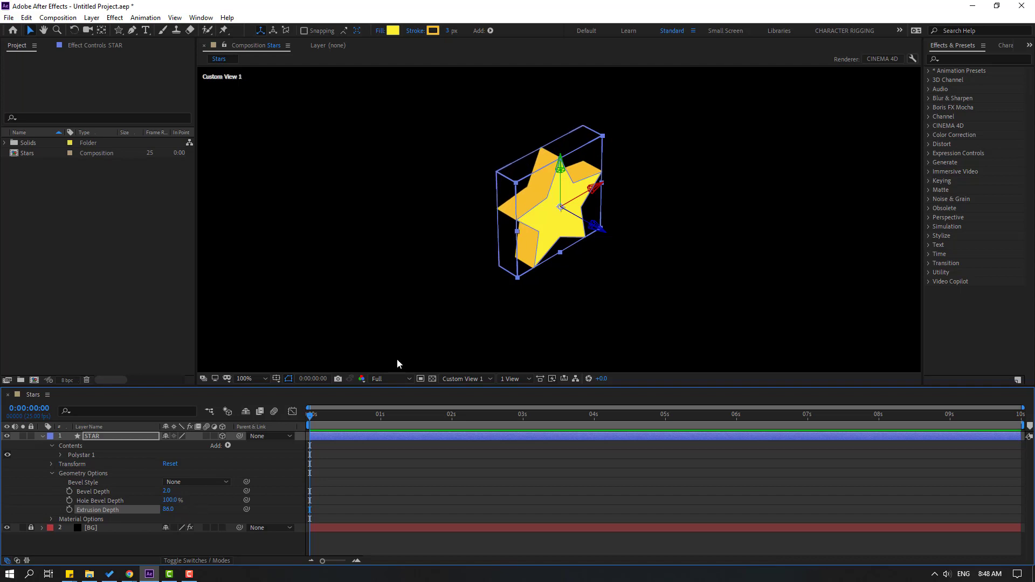
pyautogui.press('.')
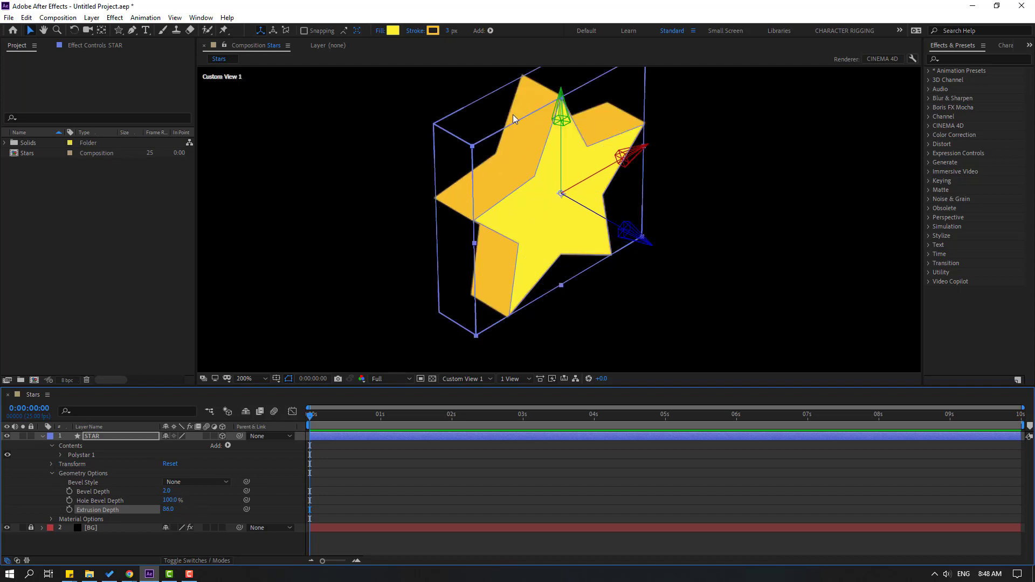
# - Try other stroke and olive fill colours, then cancel both to keep the star yellow
pyautogui.click(432, 30)
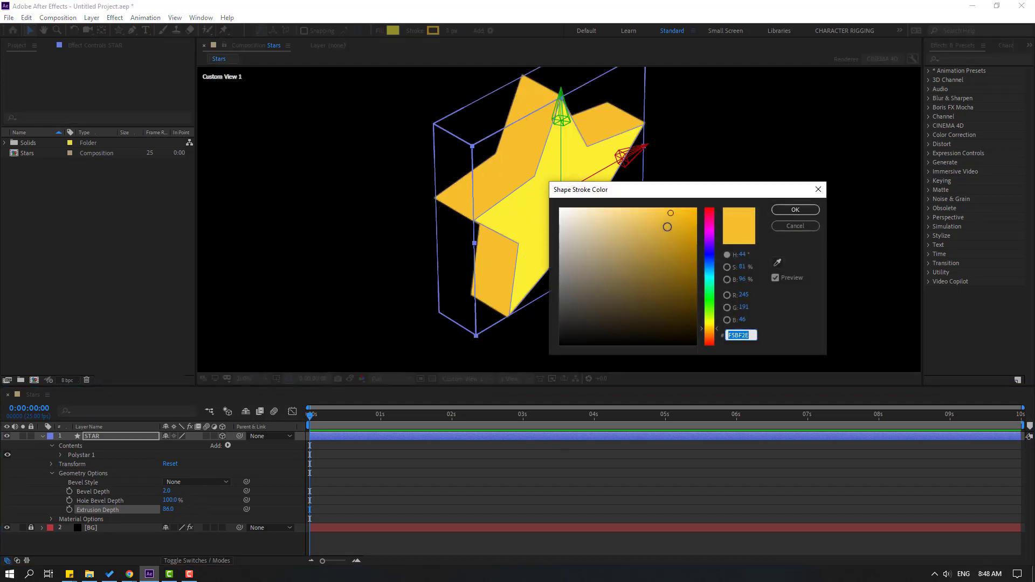
pyautogui.moveTo(667, 226)
pyautogui.mouseDown()
pyautogui.moveTo(614, 234)
pyautogui.moveTo(630, 280)
pyautogui.moveTo(668, 221)
pyautogui.moveTo(541, 253)
pyautogui.moveTo(649, 267)
pyautogui.mouseUp()
pyautogui.click(795, 225)
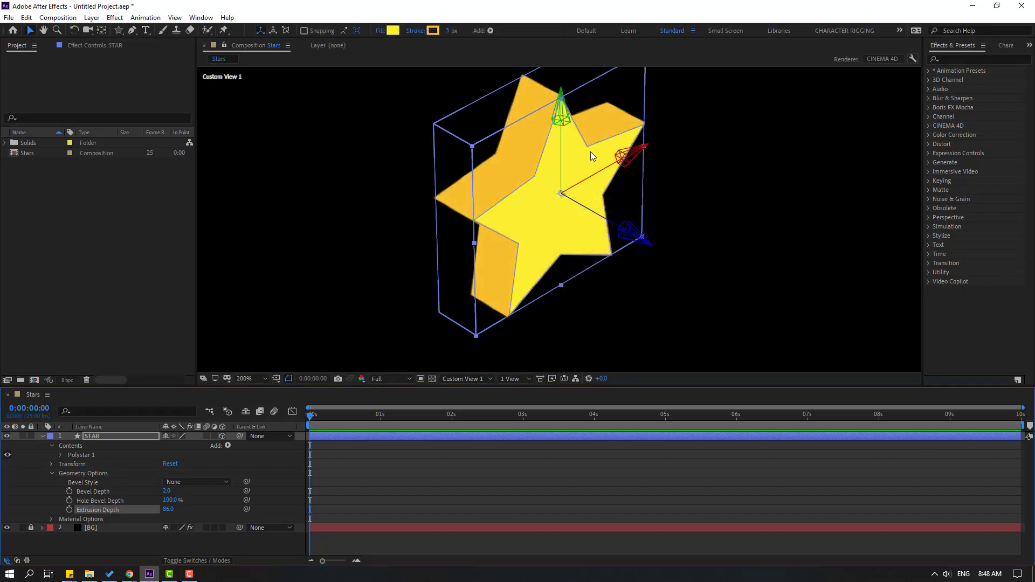
pyautogui.click(393, 30)
pyautogui.moveTo(620, 277)
pyautogui.mouseDown()
pyautogui.moveTo(589, 284)
pyautogui.moveTo(680, 272)
pyautogui.moveTo(618, 266)
pyautogui.mouseUp()
pyautogui.click(795, 226)
pyautogui.click(447, 382)
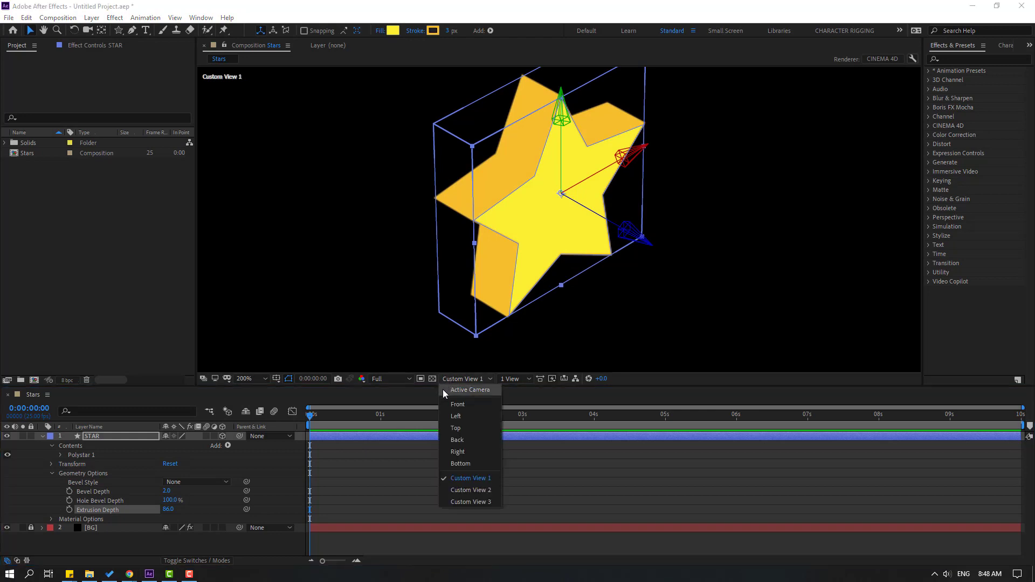
# - View the star through the Active Camera and thin its stroke to 1 px
pyautogui.click(444, 391)
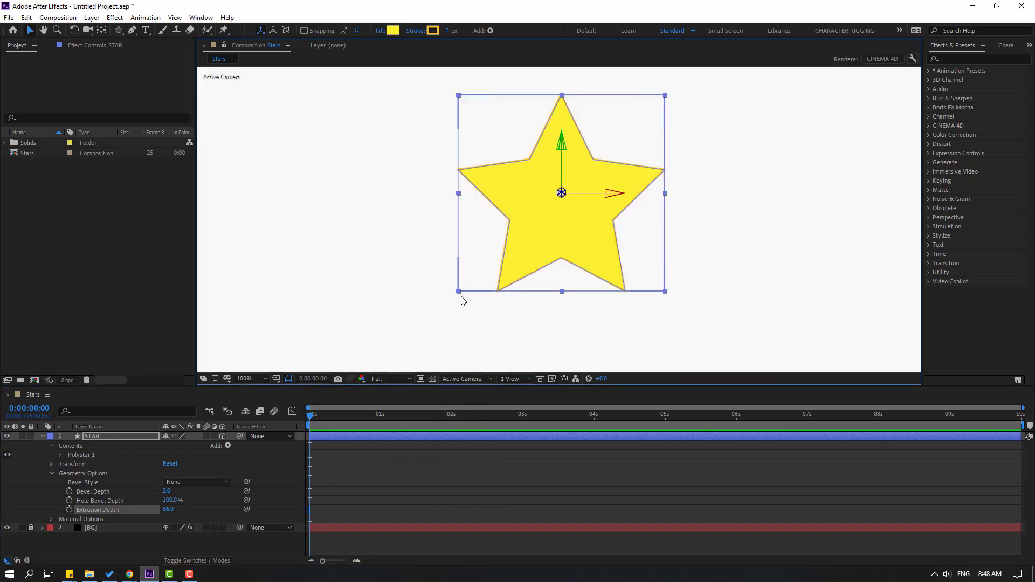
pyautogui.press('.')
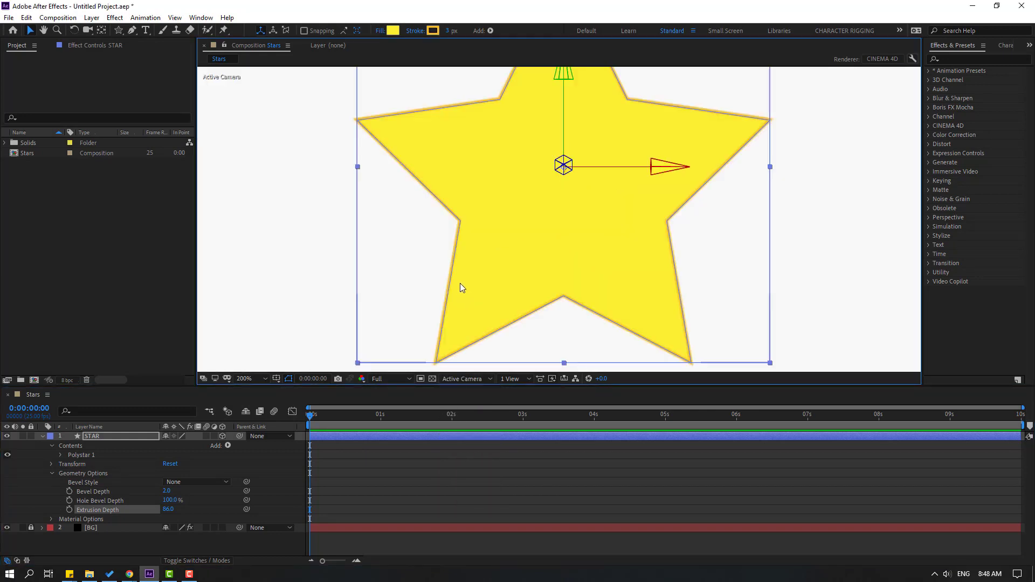
pyautogui.click(449, 32)
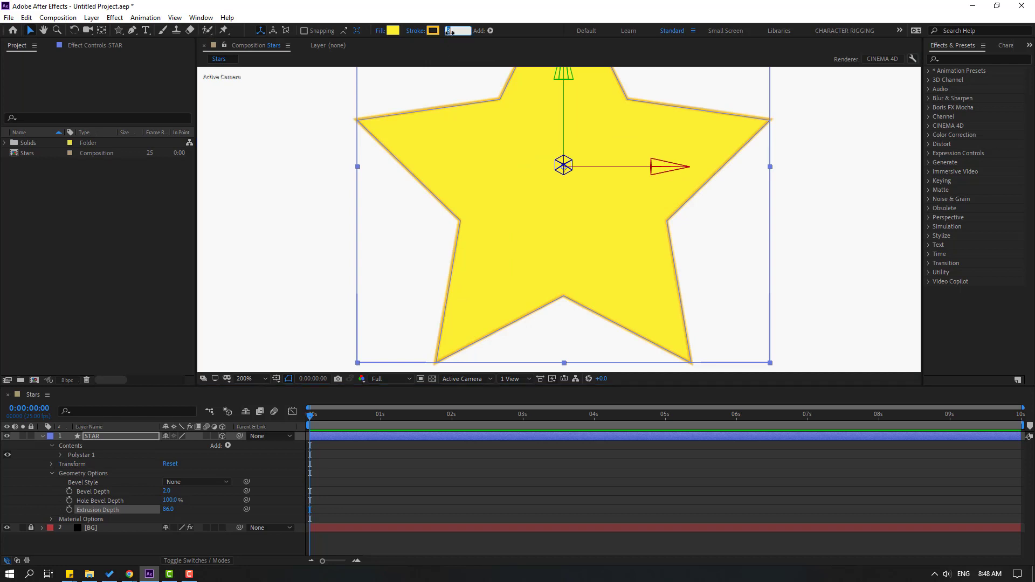
pyautogui.write('1')
pyautogui.press('Return')
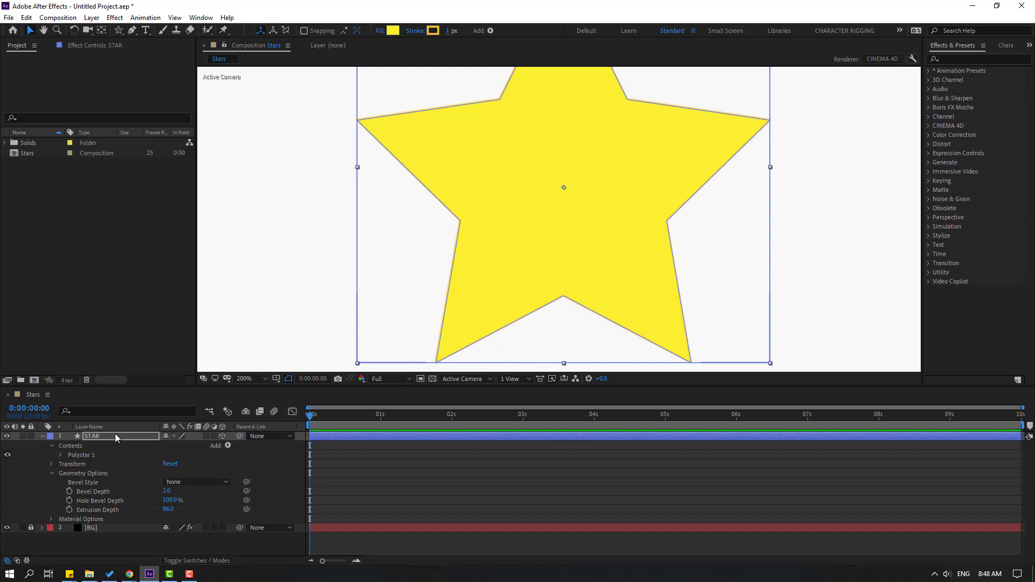
# - Set the preview resolution to Quarter and magnification to 50%
pyautogui.click(387, 379)
pyautogui.click(391, 440)
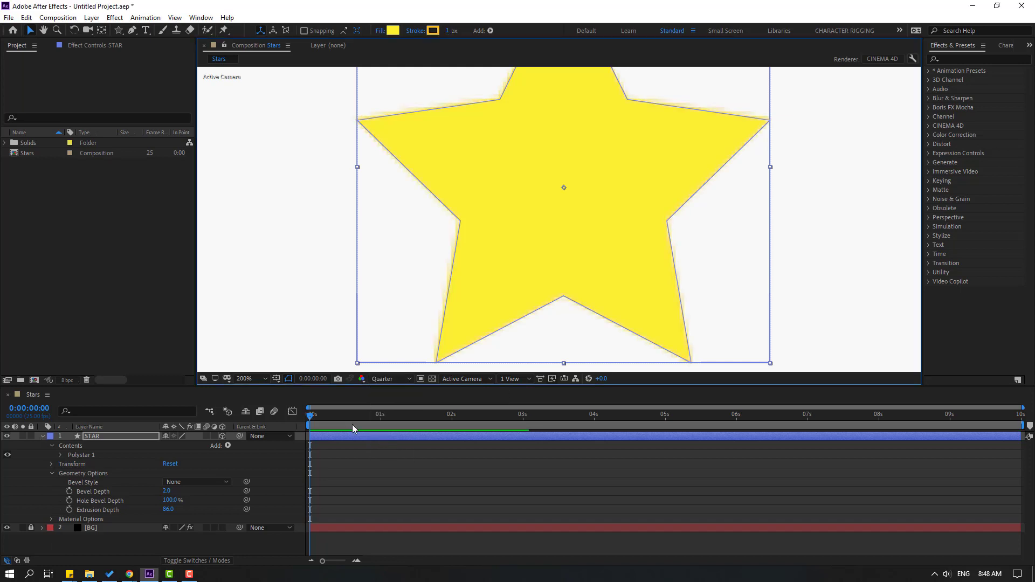
pyautogui.click(258, 378)
pyautogui.click(263, 206)
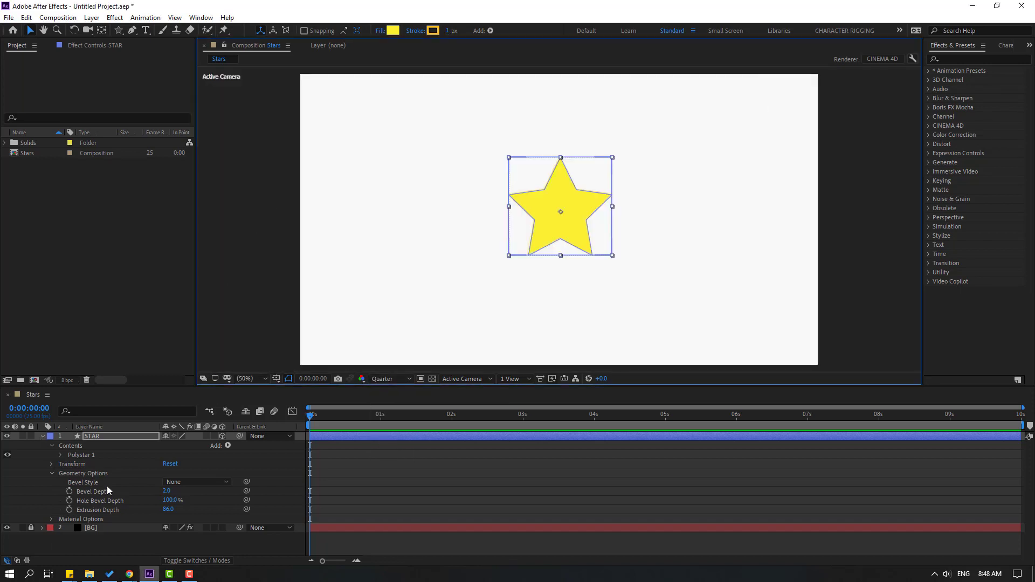
# - Keyframe STAR's Y Rotation from 0 at 0s to 5 turns at the last frame, then preview
pyautogui.click(97, 438)
pyautogui.press('r')
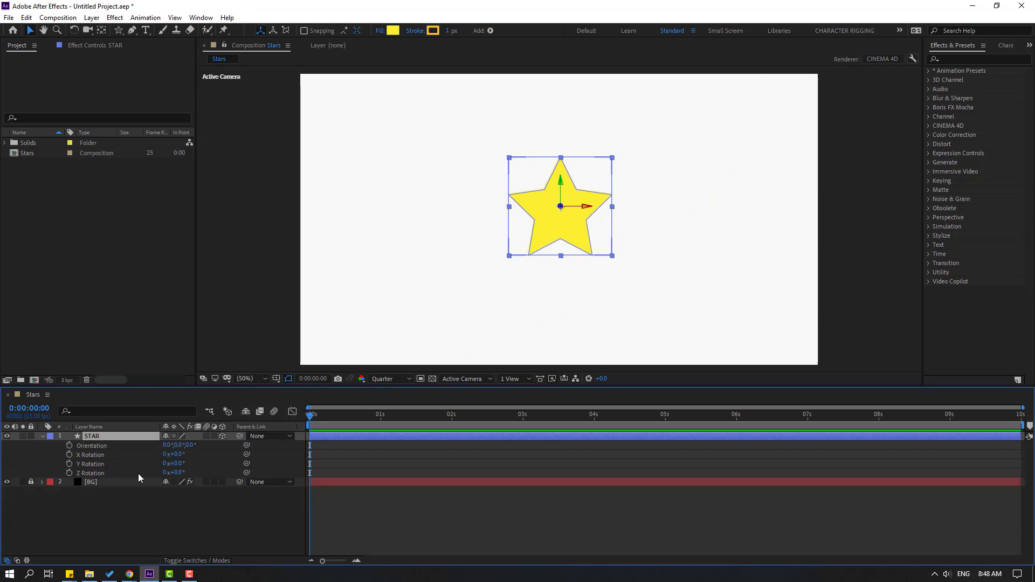
pyautogui.click(69, 464)
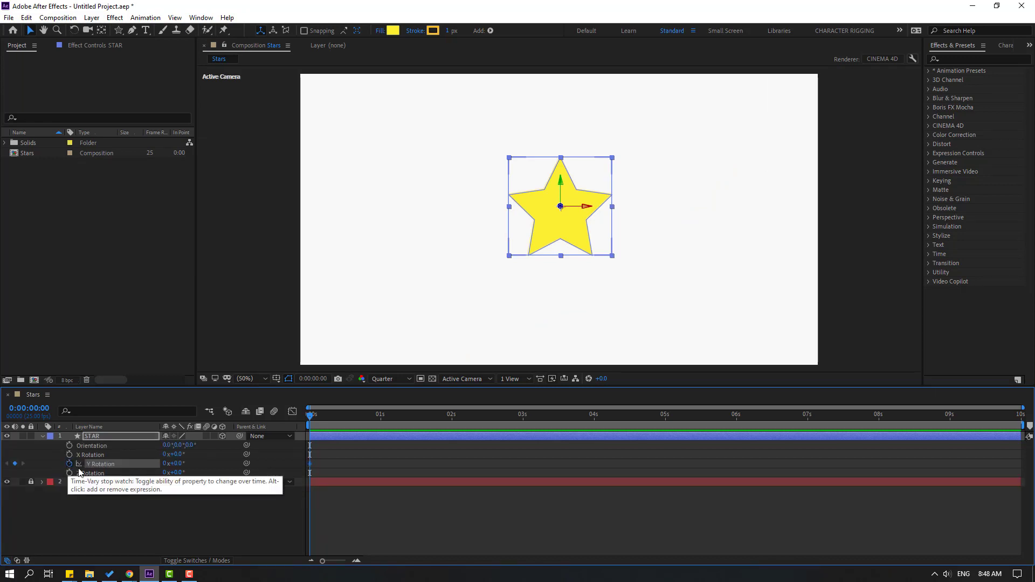
pyautogui.moveTo(977, 425); pyautogui.dragTo(1031, 429)
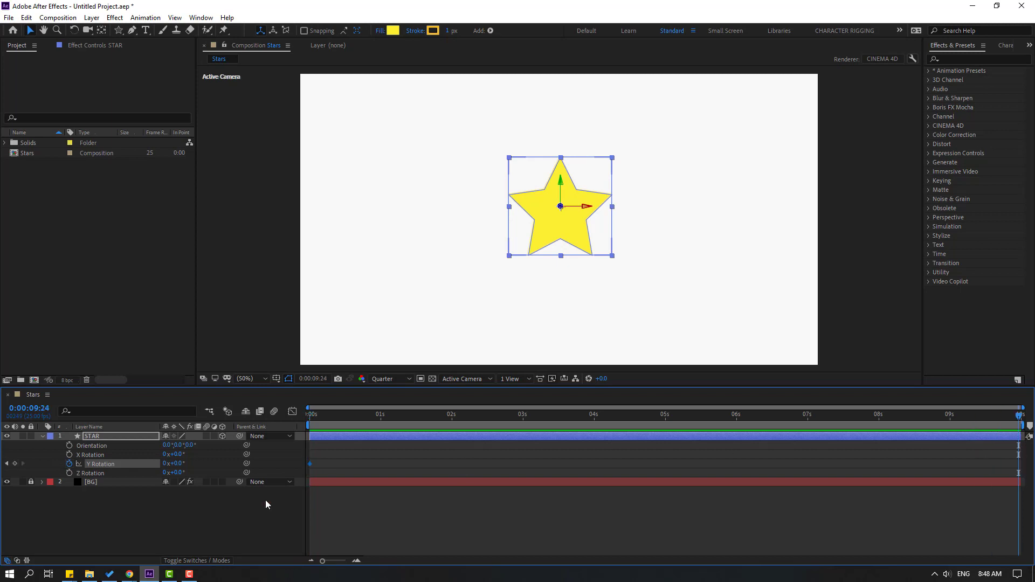
pyautogui.click(164, 464)
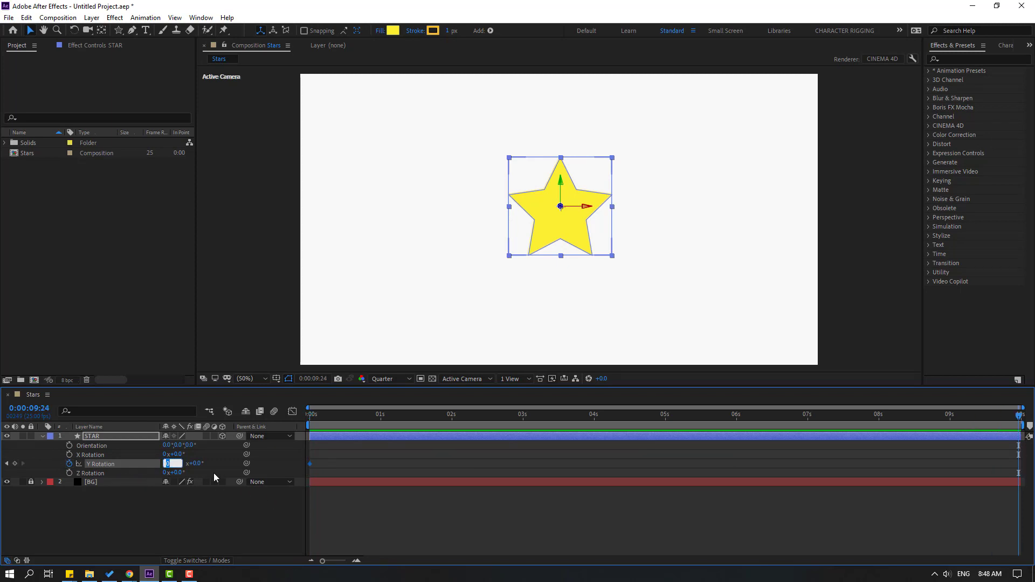
pyautogui.press('Return')
pyautogui.press('space')
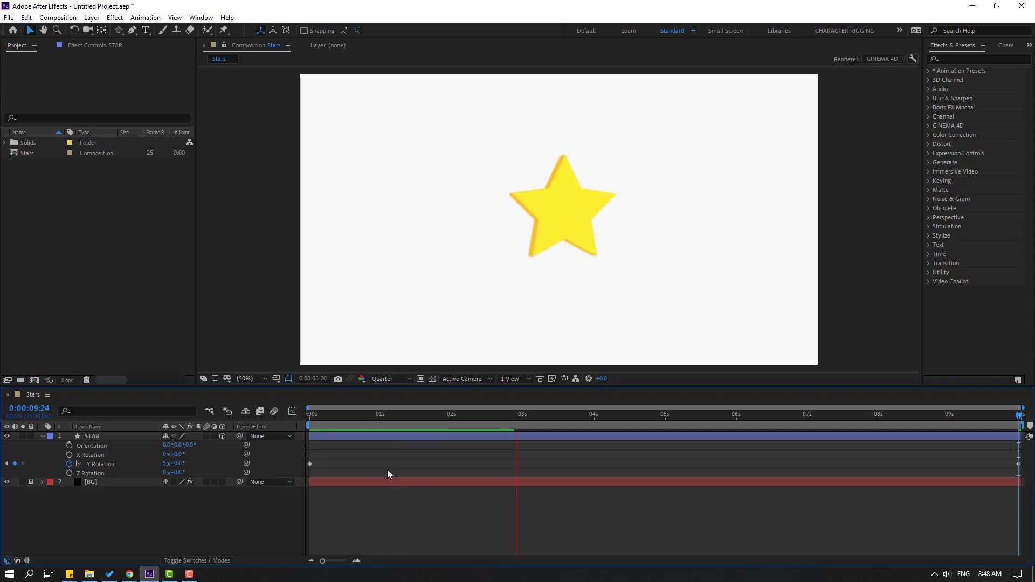
pyautogui.moveTo(383, 423); pyautogui.dragTo(415, 428)
# - At the edge-on frame, drag the anchor point to the middle of the star's thickness
pyautogui.click(82, 437)
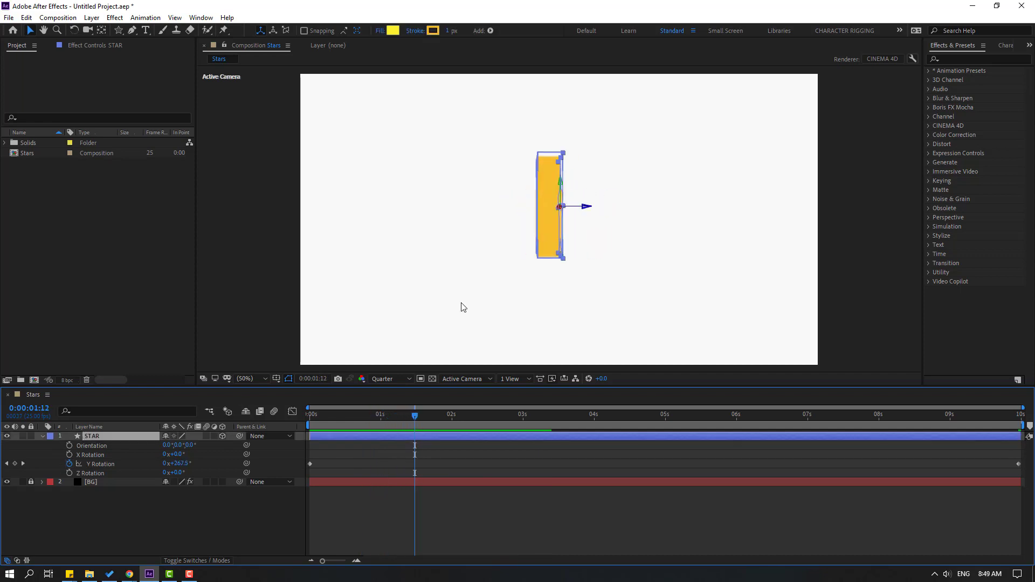
pyautogui.press('.')
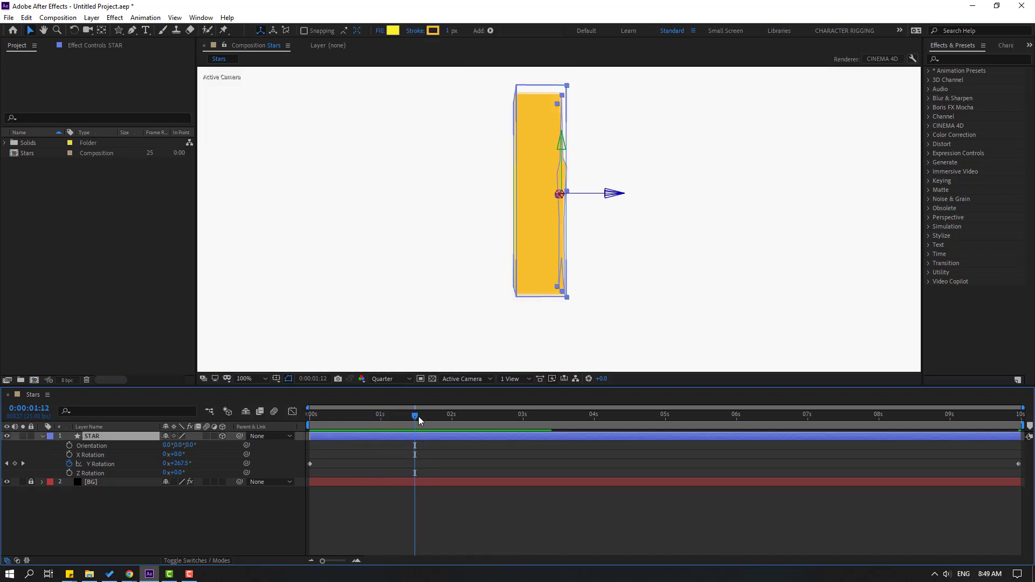
pyautogui.click(416, 411)
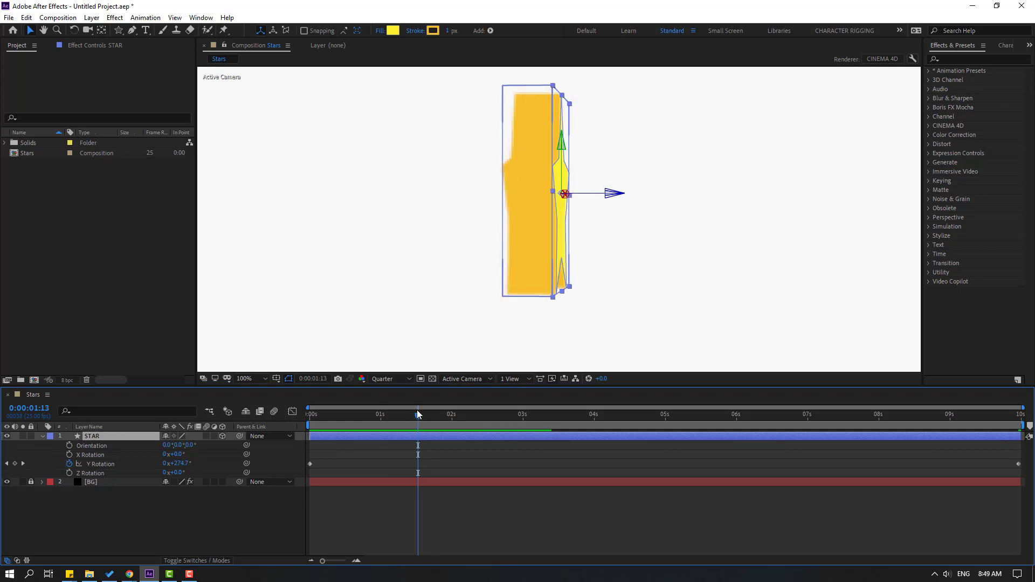
pyautogui.press('pageup')
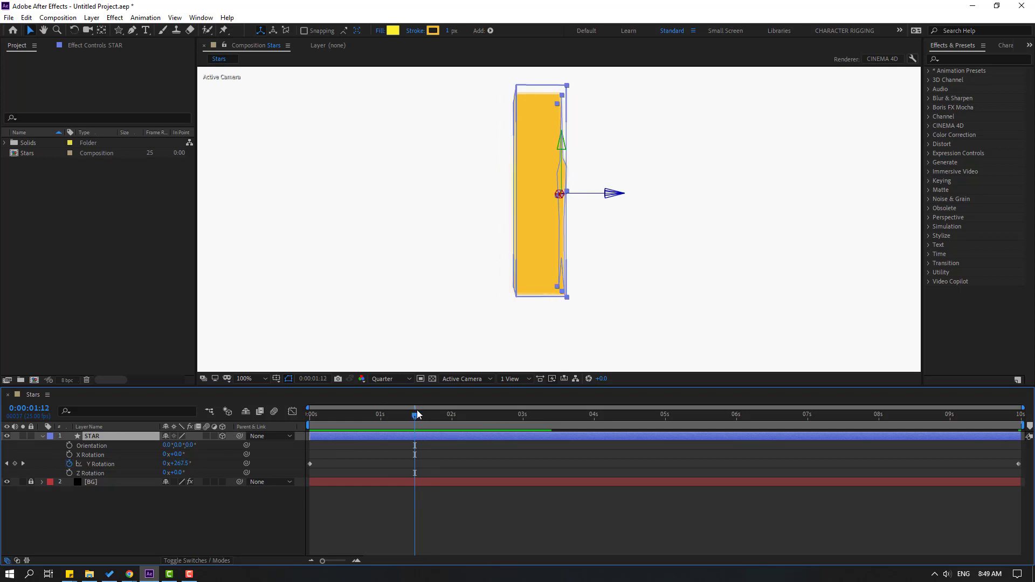
pyautogui.click(102, 30)
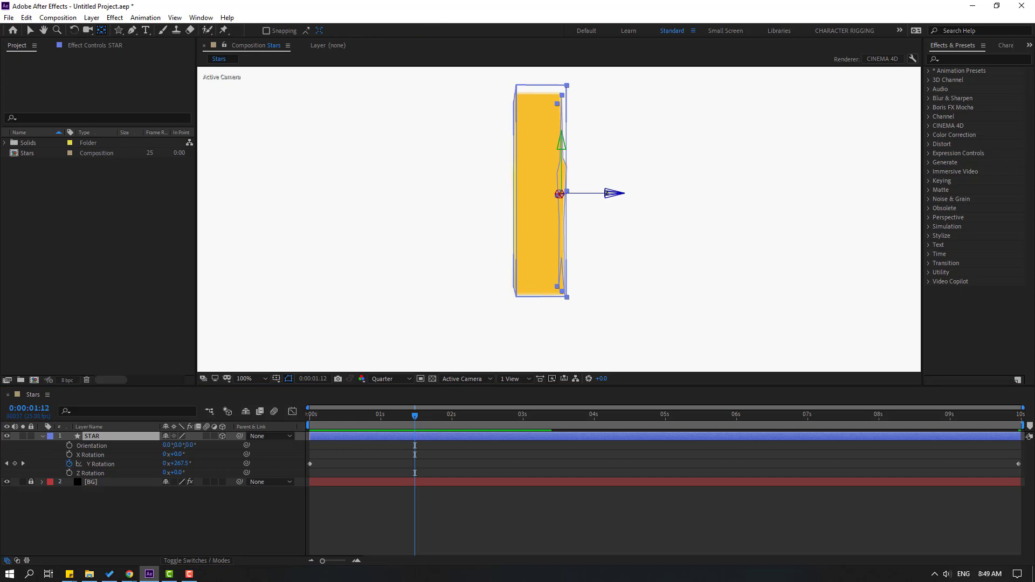
pyautogui.moveTo(559, 194); pyautogui.dragTo(542, 194)
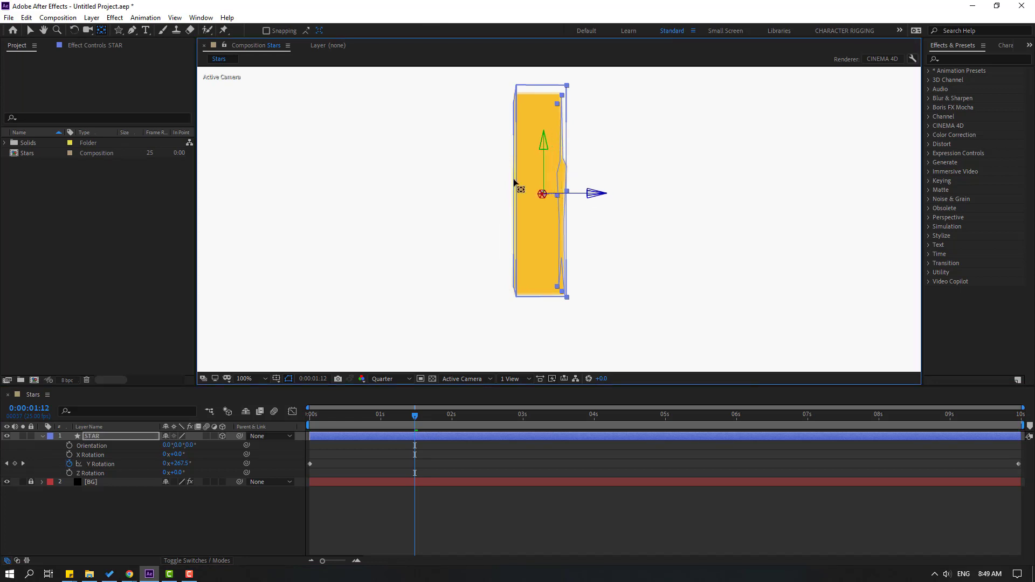
# - Preview the recentred spin and return to the start of the composition
pyautogui.click(30, 31)
pyautogui.click(343, 453)
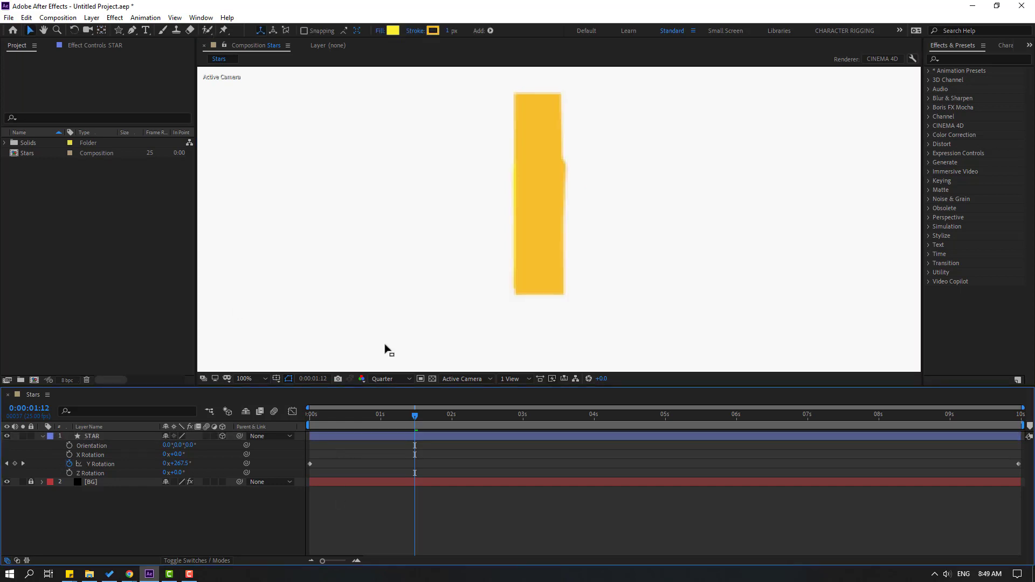
pyautogui.press(',')
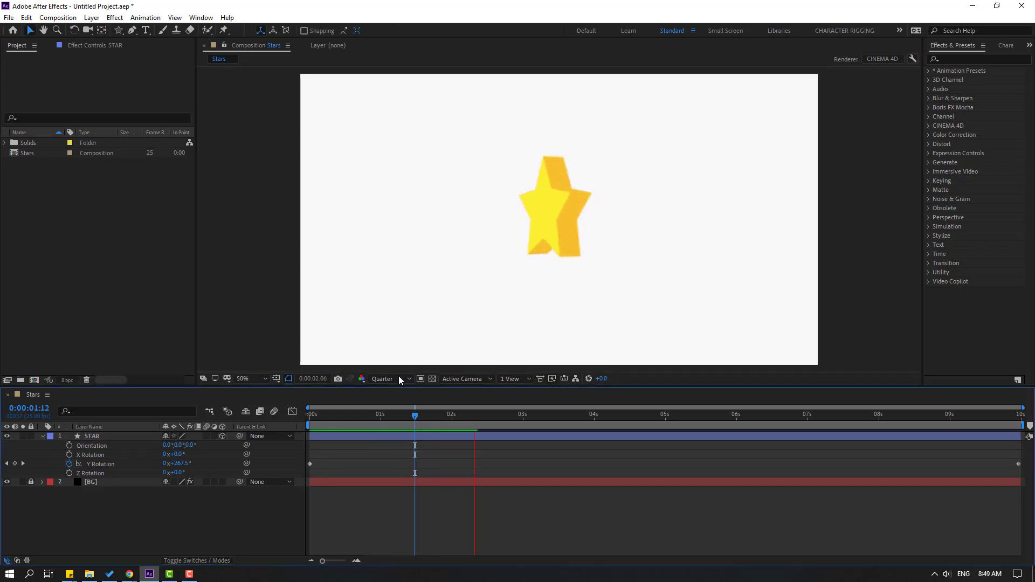
pyautogui.click(379, 415)
pyautogui.press('Home')
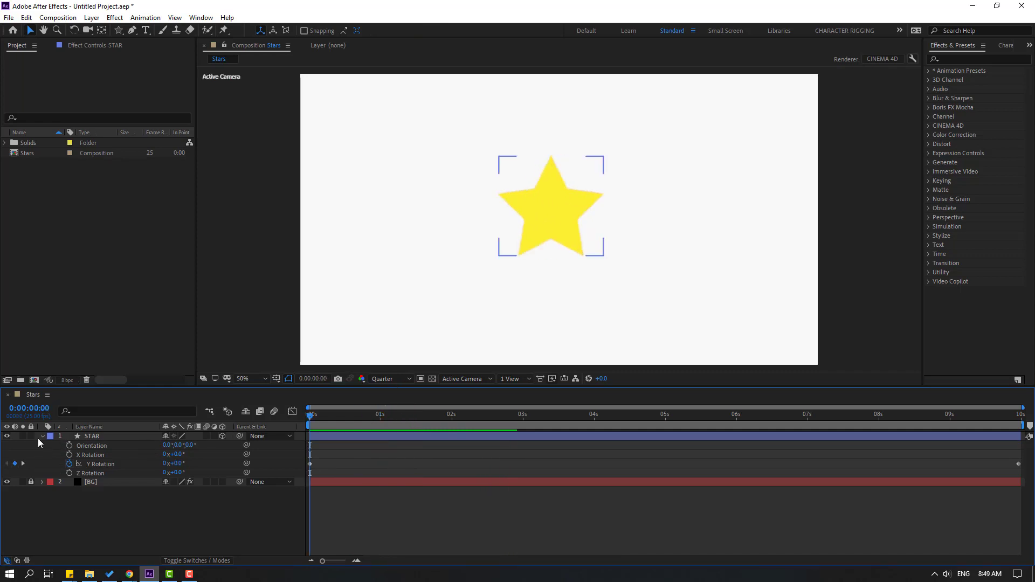
# - Key STAR's Position below the frame at 0s, then high in the frame ten frames later
pyautogui.click(42, 437)
pyautogui.click(92, 437)
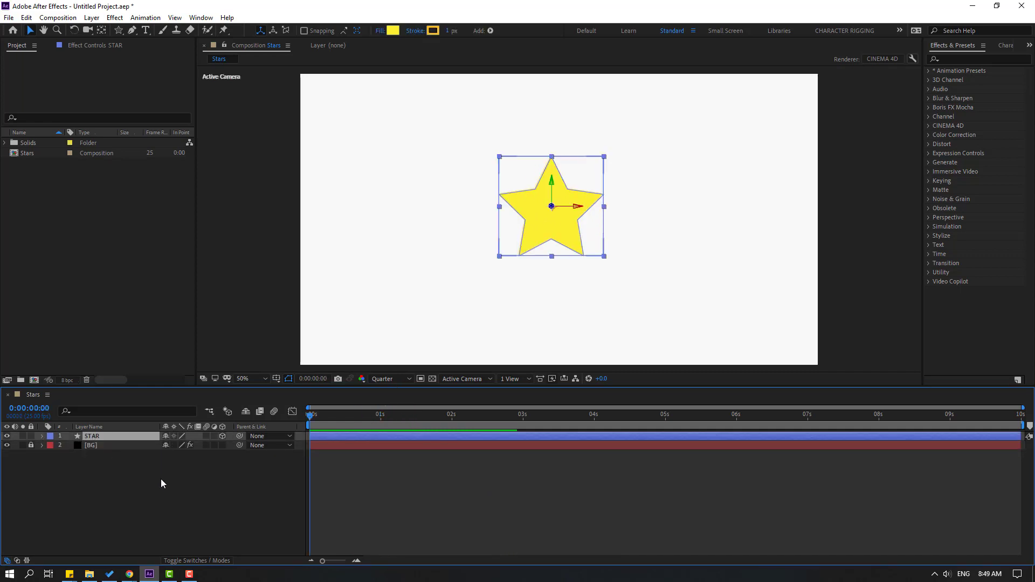
pyautogui.press('p')
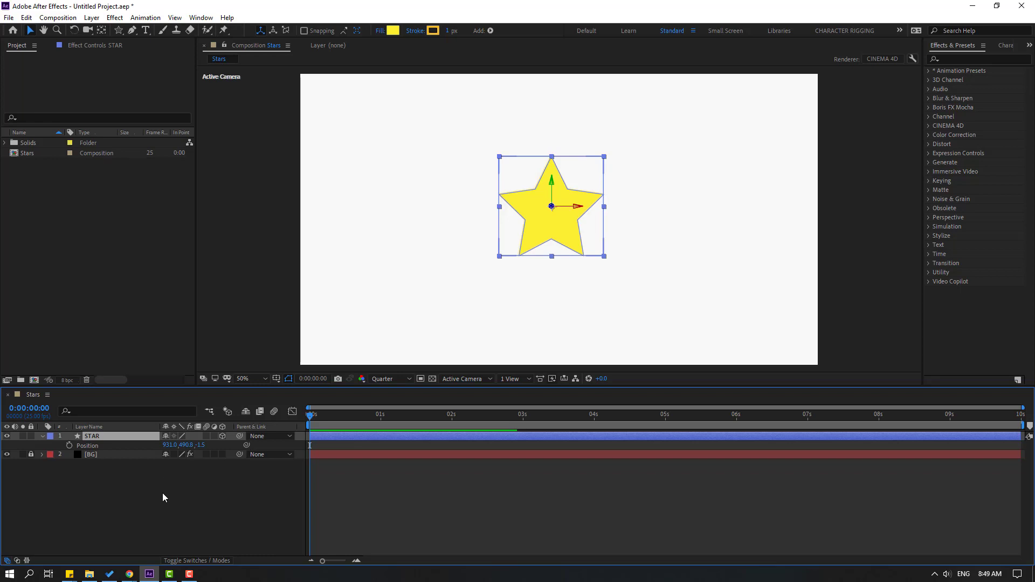
pyautogui.moveTo(185, 446); pyautogui.dragTo(582, 445)
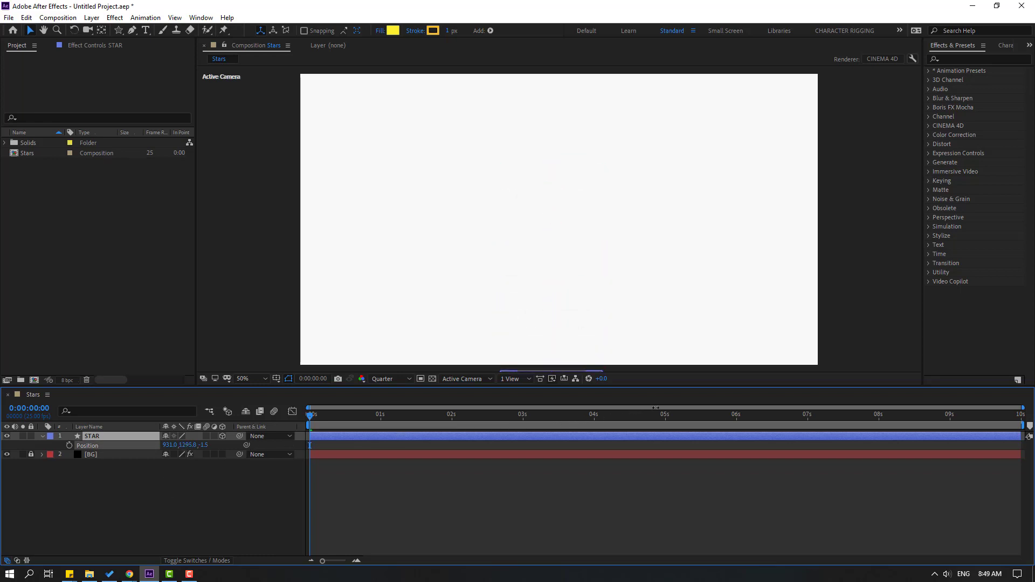
pyautogui.click(69, 445)
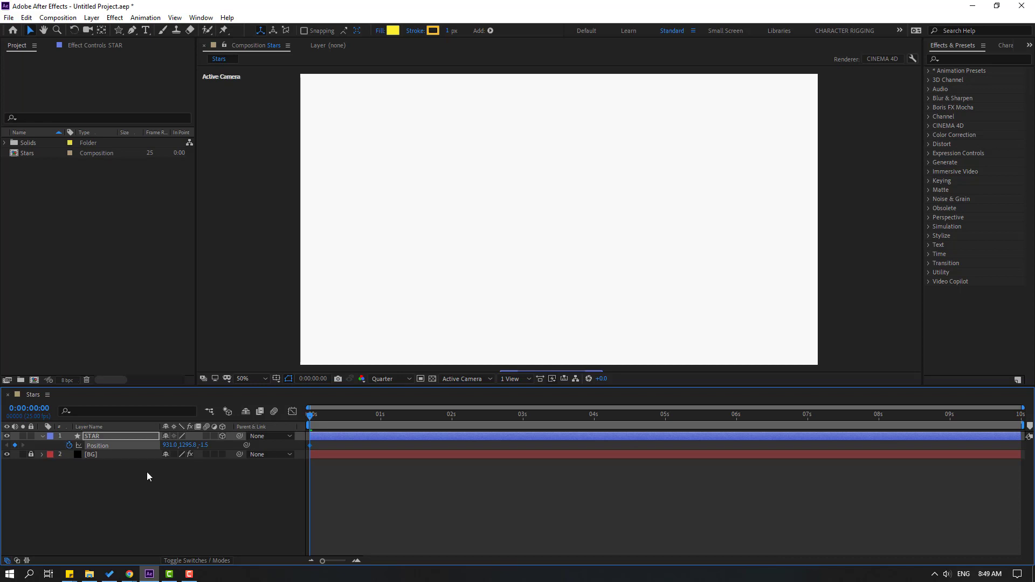
pyautogui.hotkey('shift', 'pagedown')
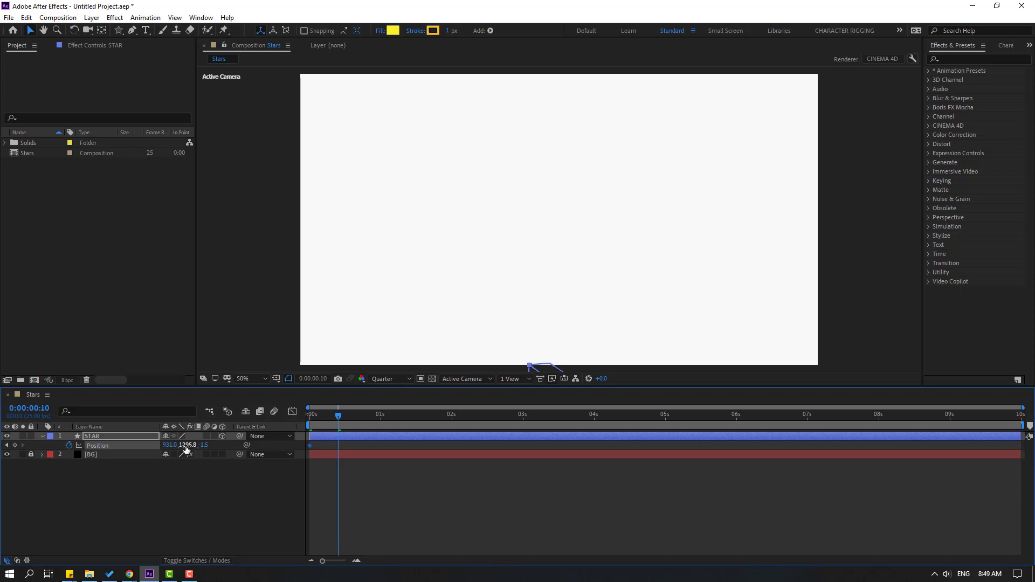
pyautogui.moveTo(187, 445); pyautogui.dragTo(474, 454)
# - Add smaller bounces, a drop at 0:00:01:15 and a rise to 541.8 at 2s, then select all six keyframes
pyautogui.hotkey('shift', 'pagedown')
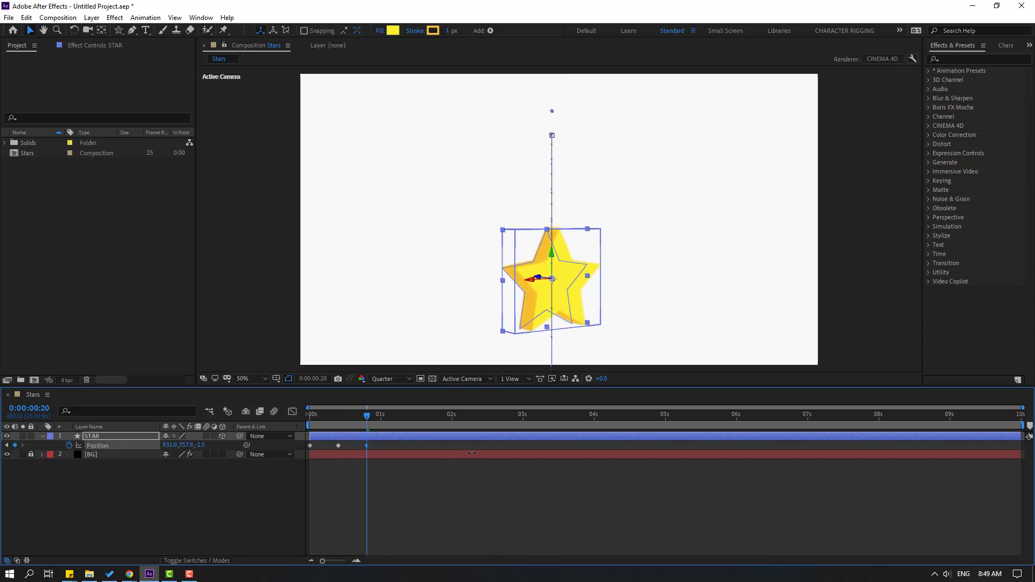
pyautogui.hotkey('shift', 'pagedown')
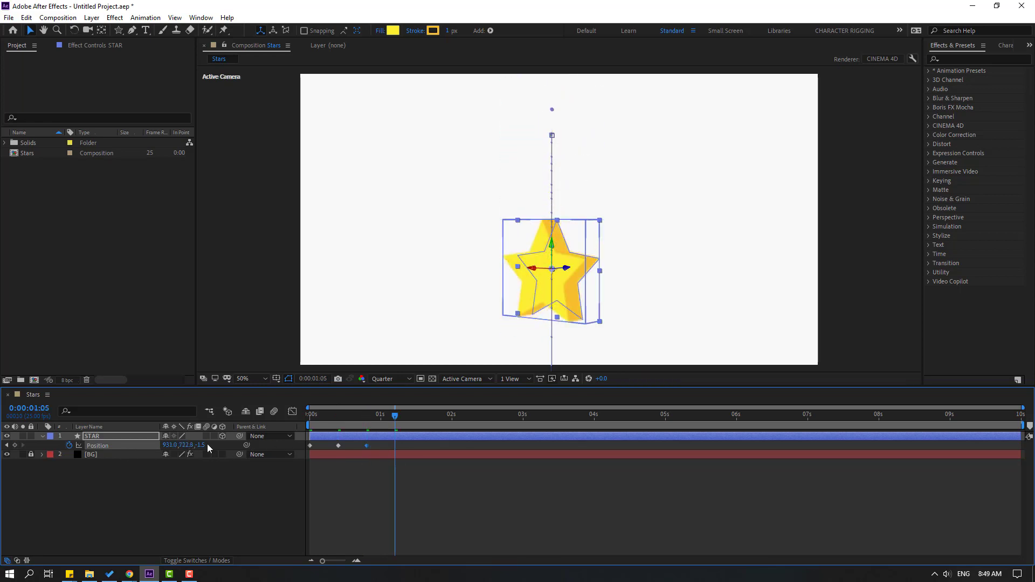
pyautogui.moveTo(178, 445); pyautogui.dragTo(34, 456)
pyautogui.hotkey('shift', 'pagedown')
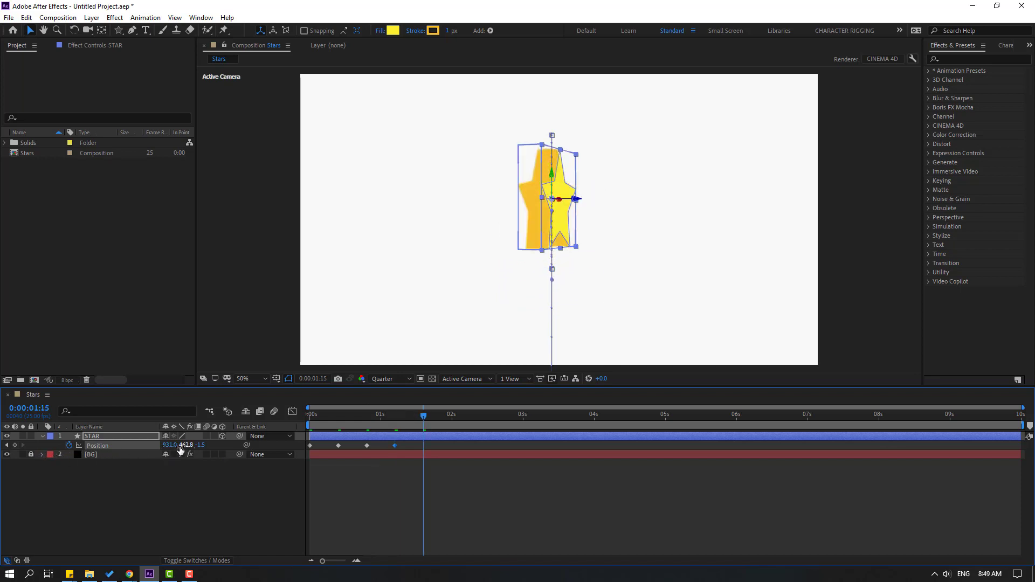
pyautogui.moveTo(183, 446); pyautogui.dragTo(252, 456)
pyautogui.hotkey('shift', 'pagedown')
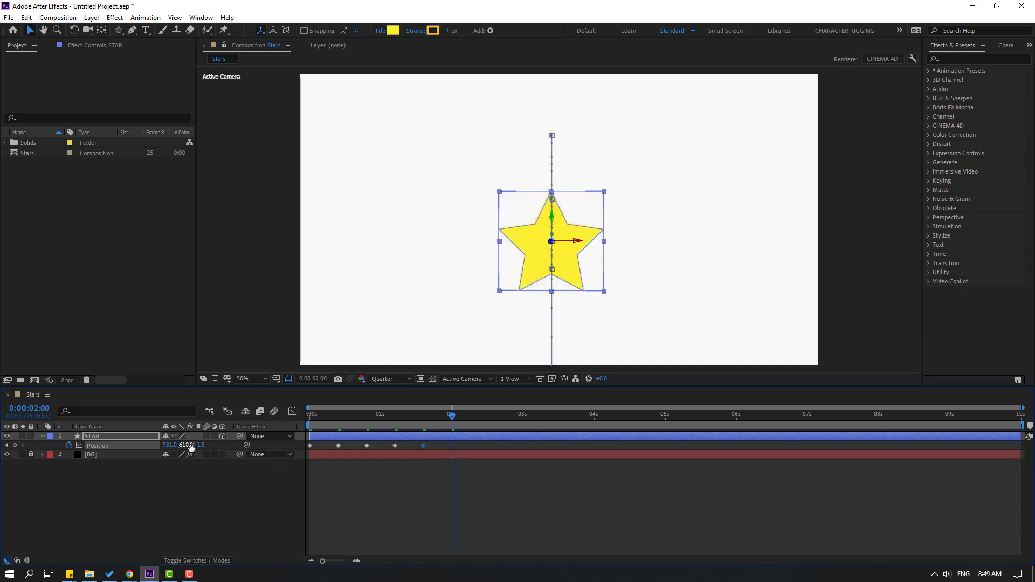
pyautogui.moveTo(183, 445); pyautogui.dragTo(150, 443)
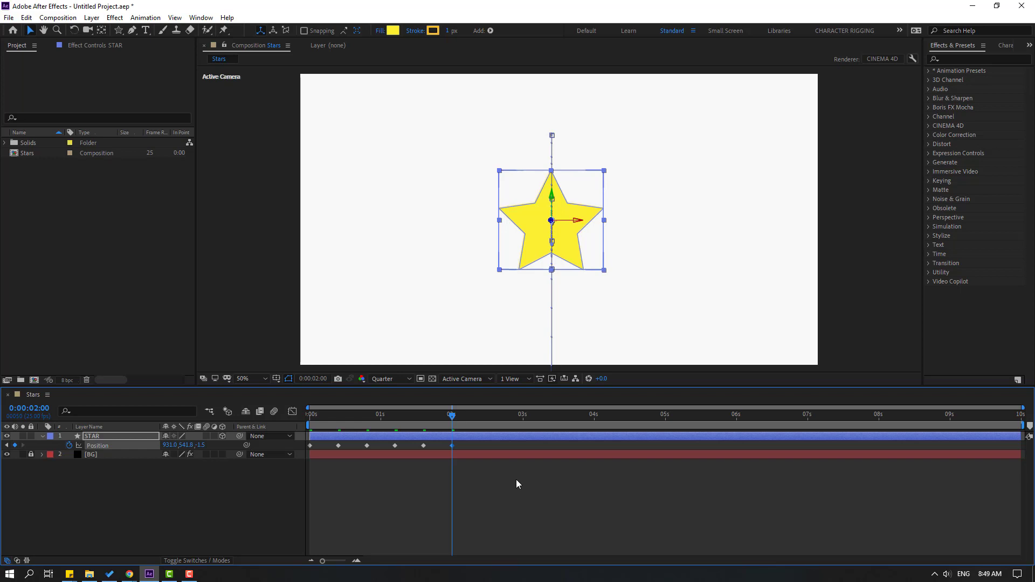
pyautogui.moveTo(465, 443); pyautogui.dragTo(305, 477)
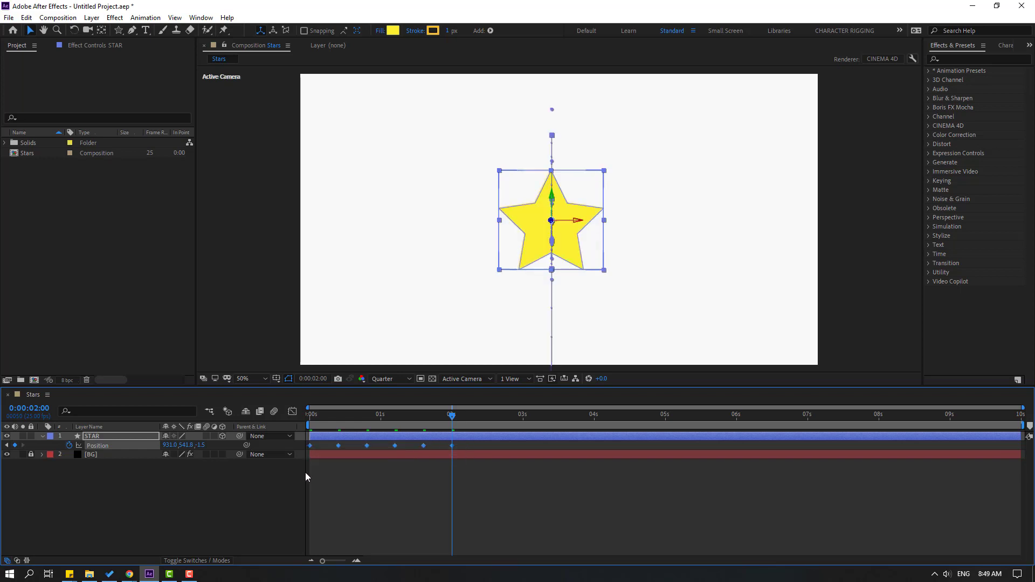
# - Apply Easy Ease to the six Position keyframes and preview the bounce
pyautogui.rightClick(310, 445)
pyautogui.moveTo(319, 441)
pyautogui.click(496, 472)
pyautogui.click(520, 507)
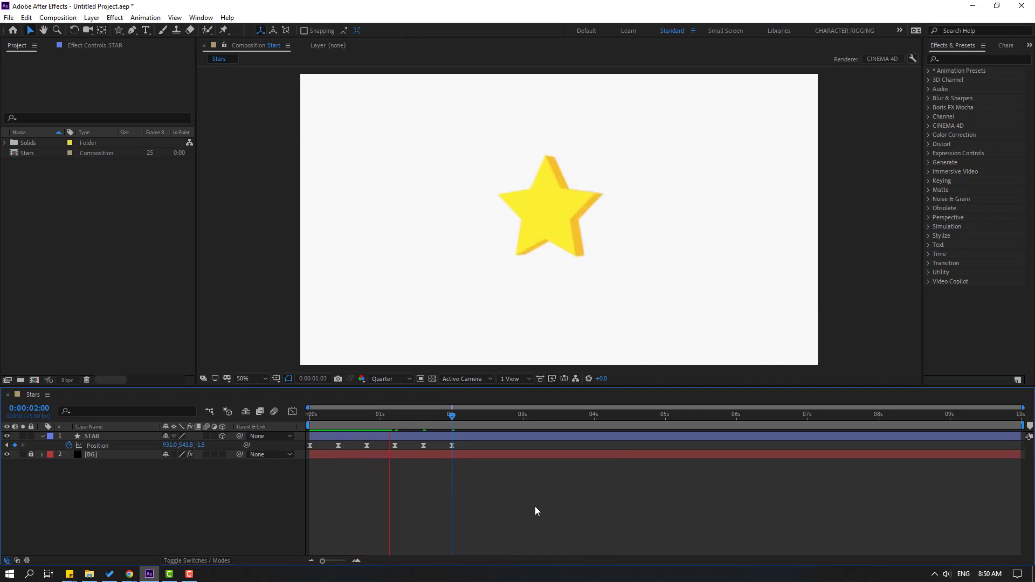
pyautogui.press('space')
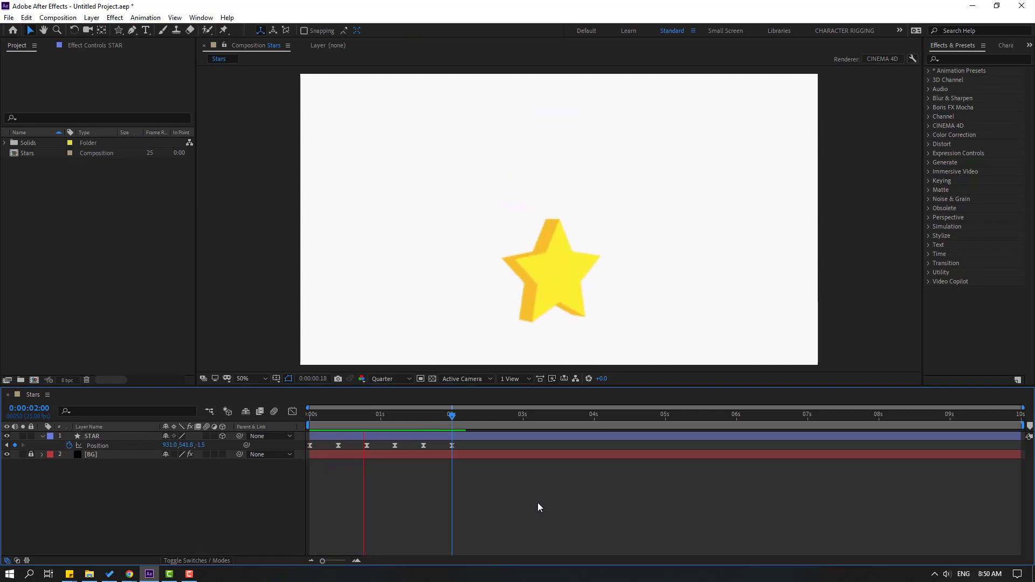
pyautogui.press('space')
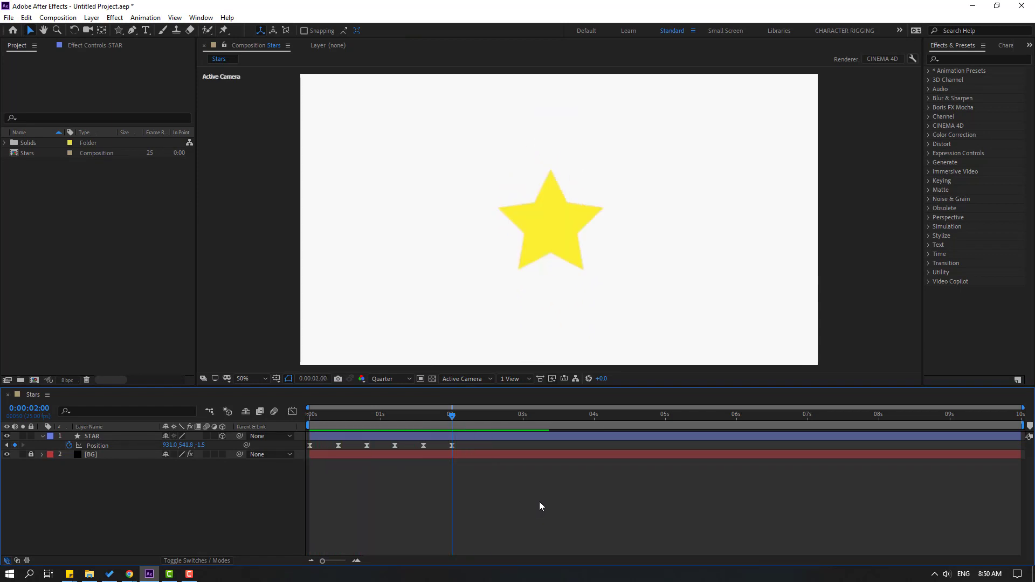
pyautogui.press('space')
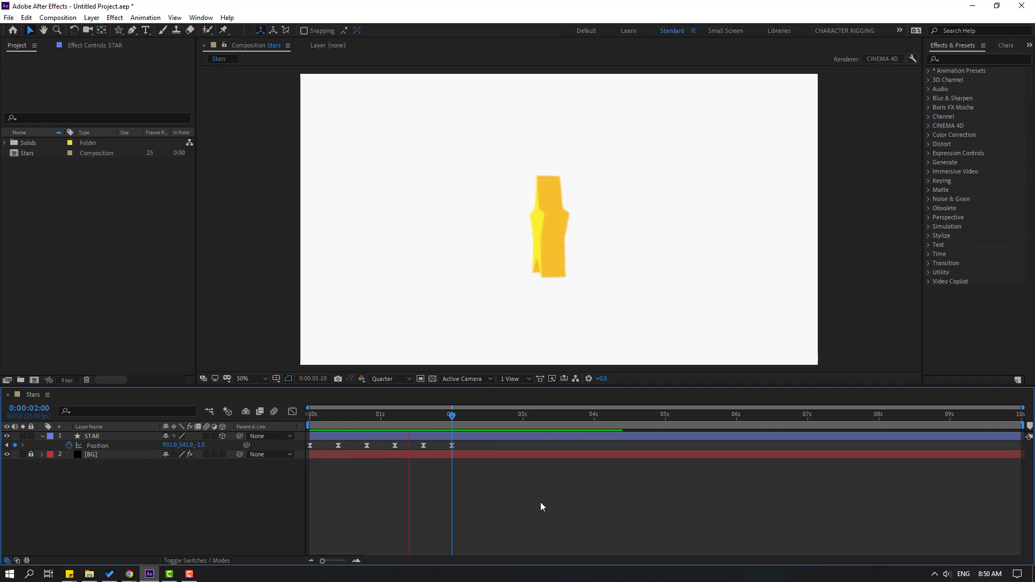
# - Set the Position keyframes' spatial interpolation to Linear
pyautogui.moveTo(474, 441); pyautogui.dragTo(304, 457)
pyautogui.press('space')
pyautogui.rightClick(451, 444)
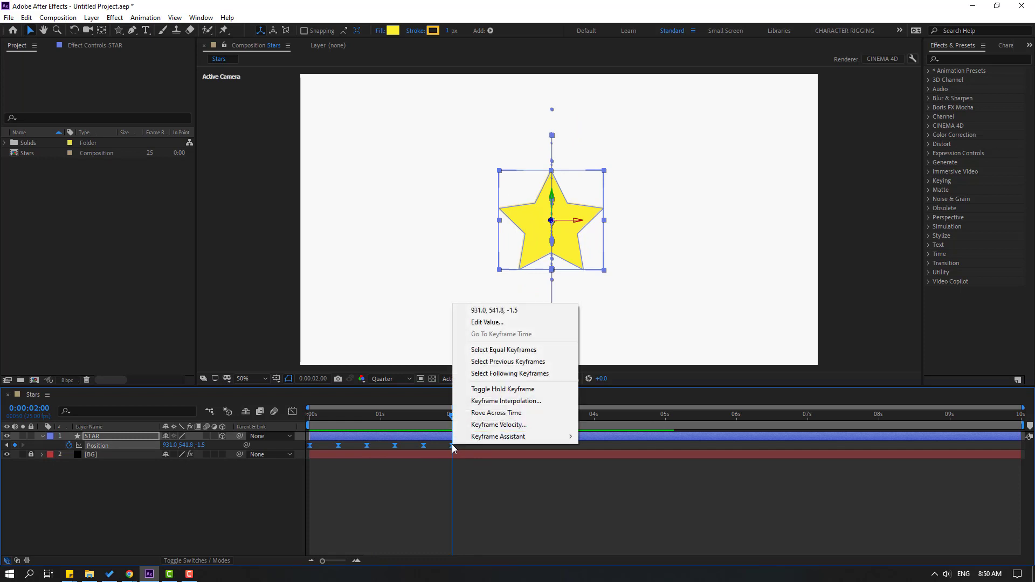
pyautogui.click(519, 401)
pyautogui.click(759, 221)
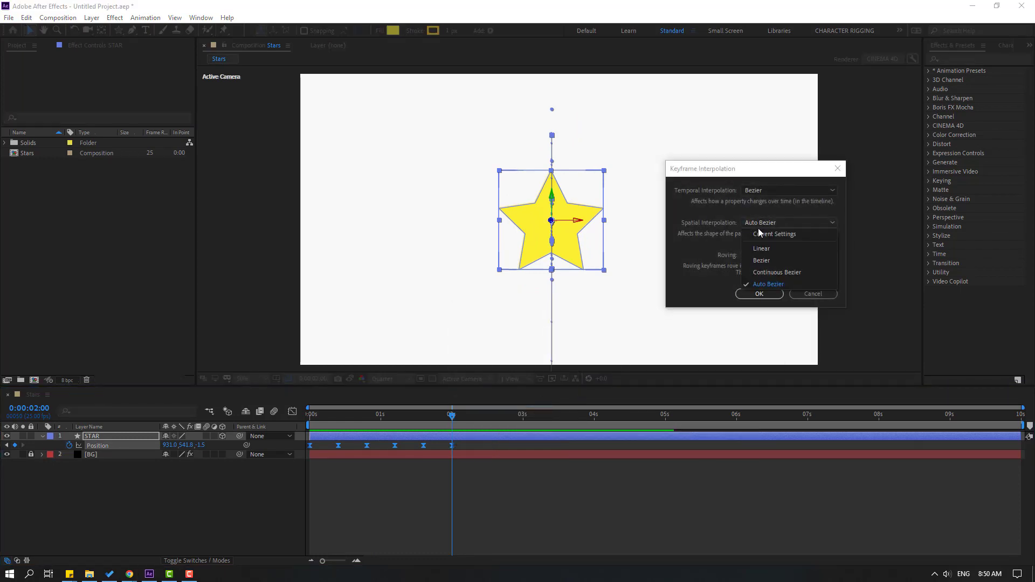
pyautogui.click(772, 247)
pyautogui.click(761, 294)
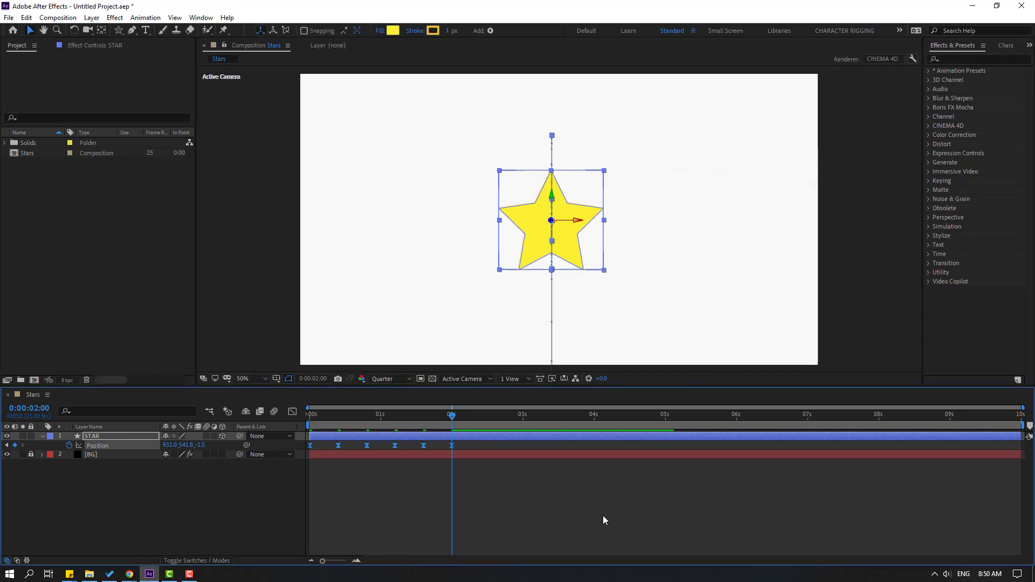
pyautogui.click(581, 519)
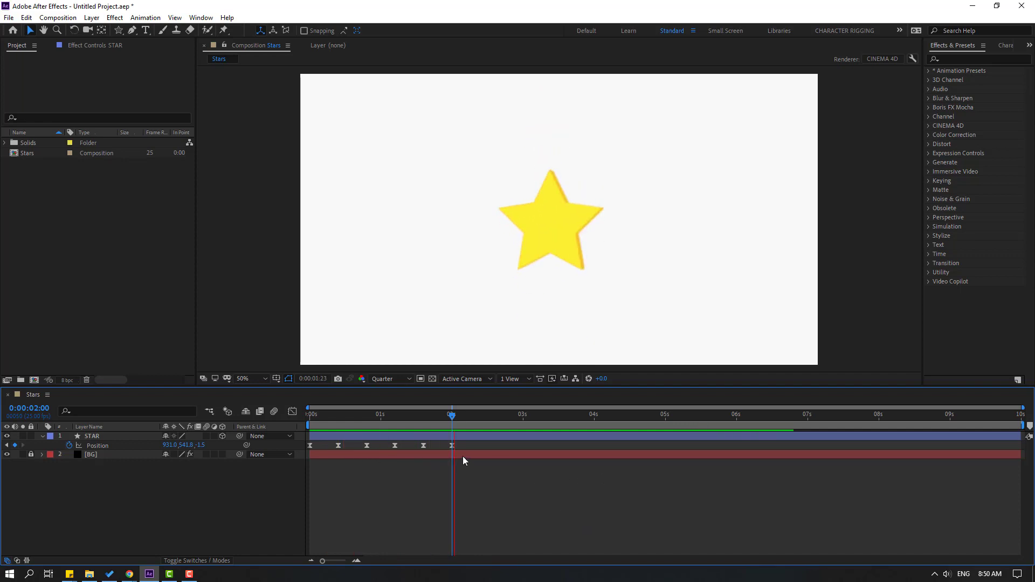
# - Stretch STAR's Position keyframes to end near 3 seconds and preview the slower bounce
pyautogui.click(460, 436)
pyautogui.moveTo(452, 445); pyautogui.dragTo(519, 444)
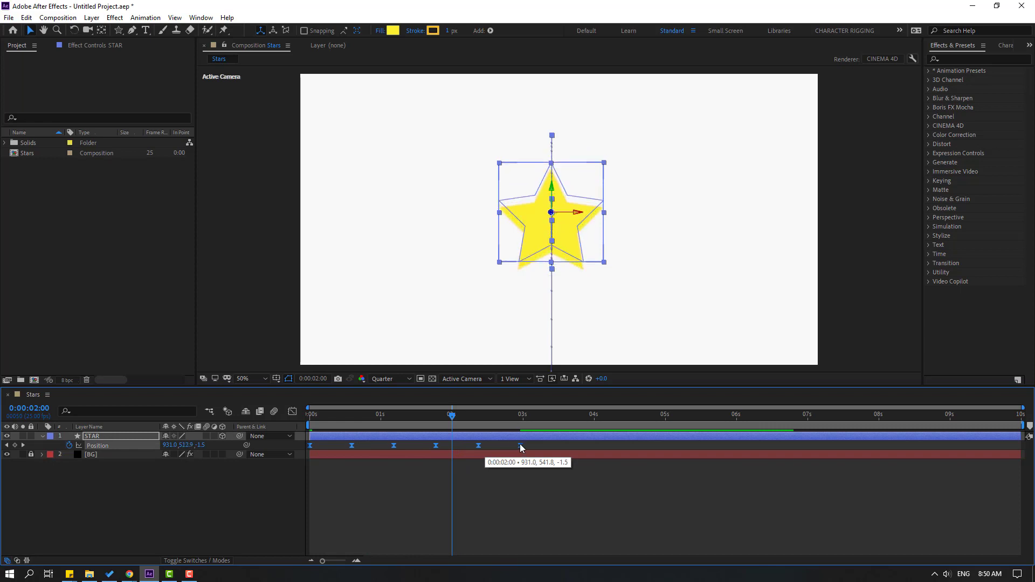
pyautogui.click(513, 492)
pyautogui.press('space')
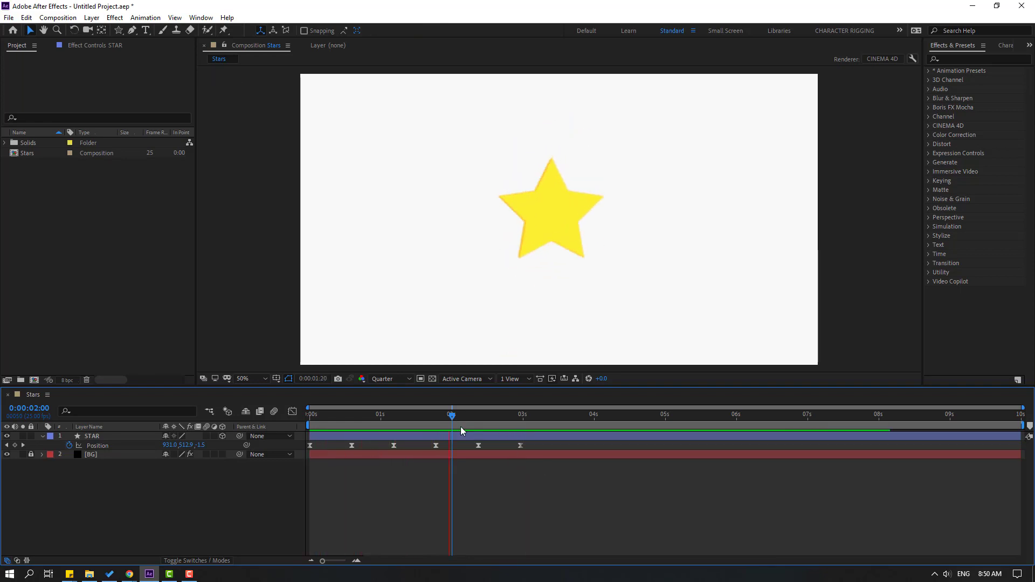
pyautogui.press('space')
pyautogui.click(102, 437)
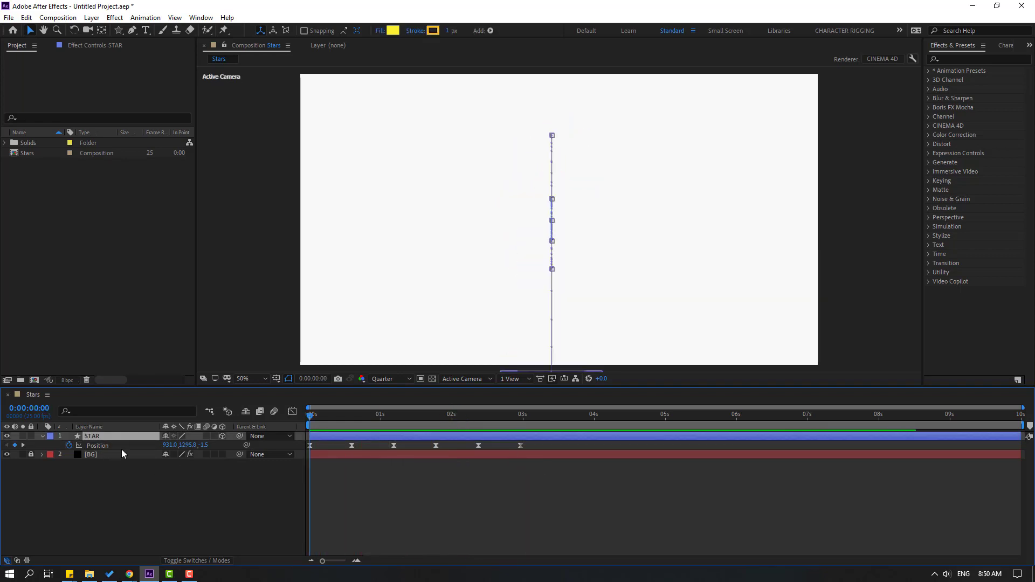
# - Start keyframing the star's Scale, set Scale X to 60%, and move that keyframe to the start
pyautogui.hotkey('shift', 's')
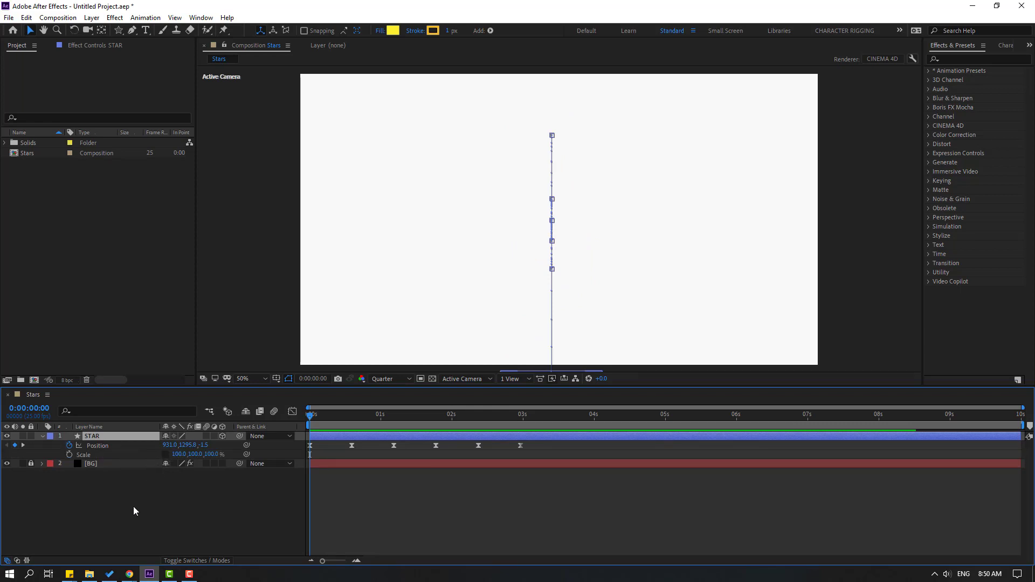
pyautogui.moveTo(319, 415); pyautogui.dragTo(352, 415)
pyautogui.click(84, 454)
pyautogui.click(69, 454)
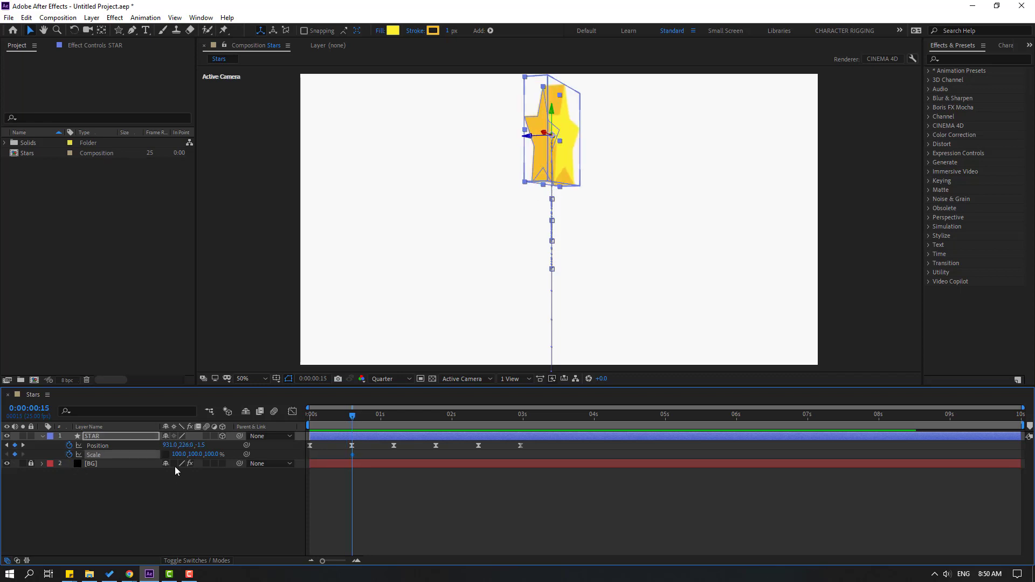
pyautogui.moveTo(178, 454); pyautogui.dragTo(162, 465)
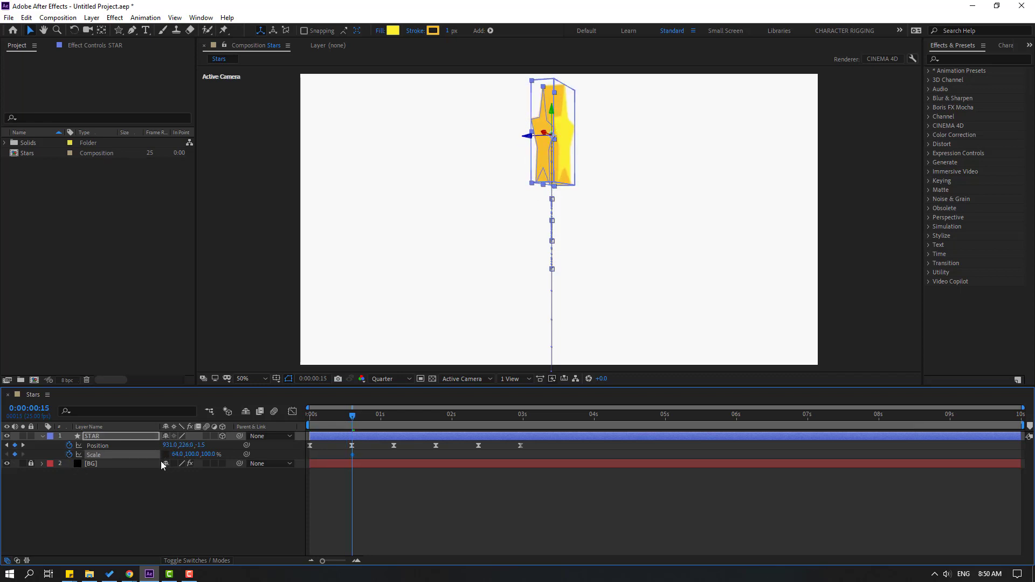
pyautogui.click(177, 455)
pyautogui.write('85')
pyautogui.press('Return')
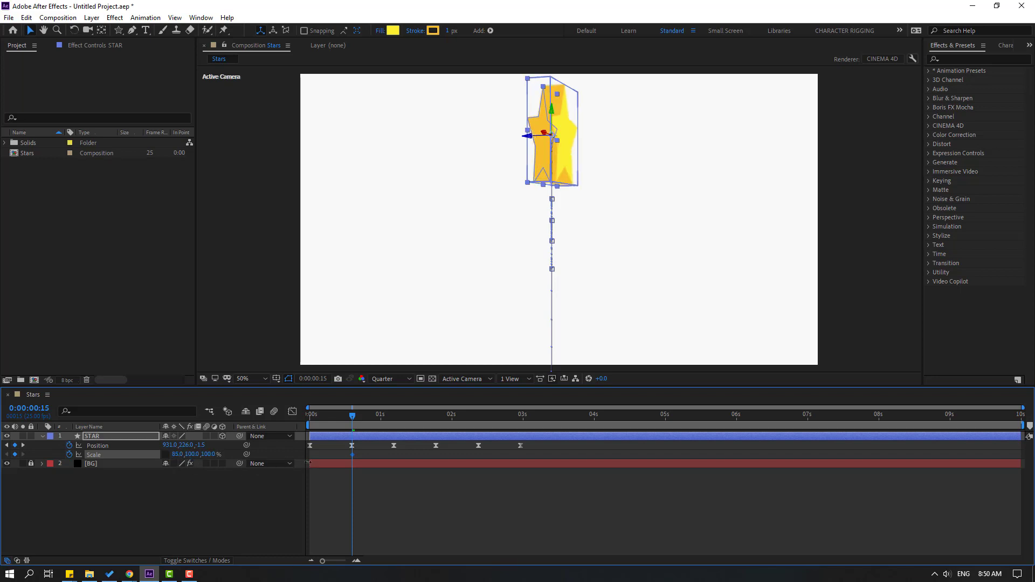
pyautogui.click(176, 454)
pyautogui.write('60')
pyautogui.press('Return')
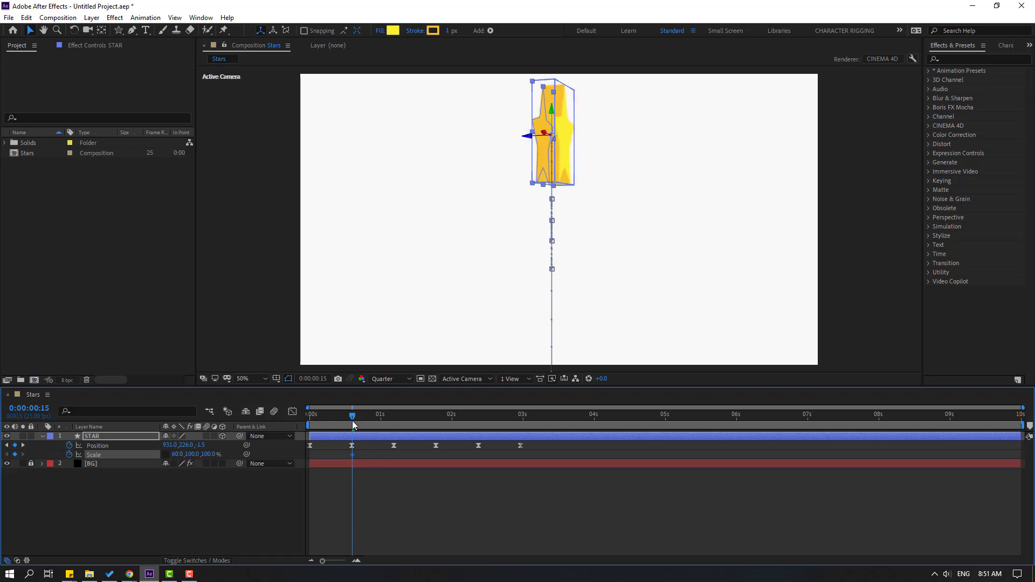
pyautogui.moveTo(313, 457); pyautogui.dragTo(310, 457)
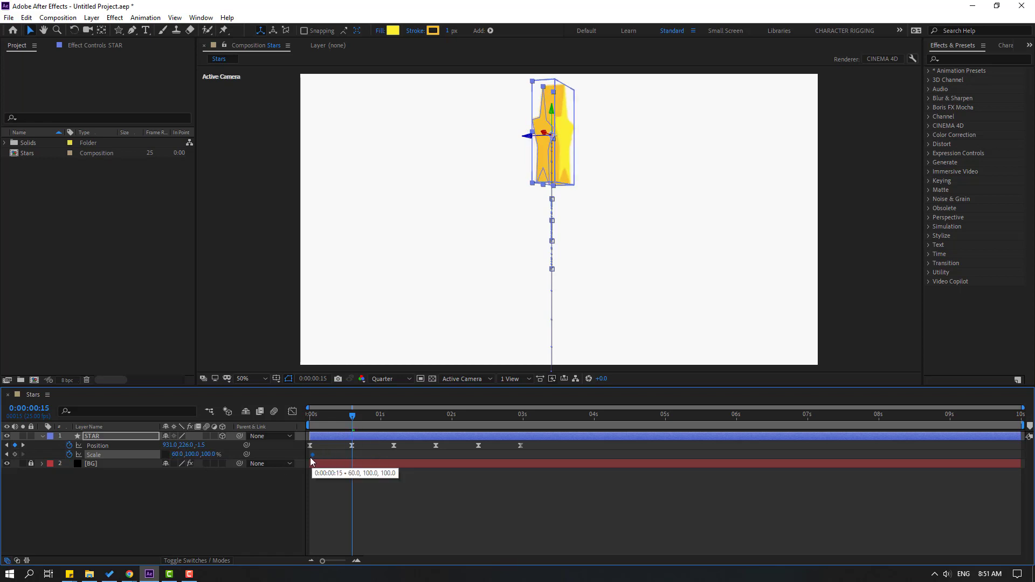
# - Add later Scale X keyframes of 110% and then 100%, nudging the 110% keyframe slightly earlier
pyautogui.moveTo(345, 422); pyautogui.dragTo(323, 422)
pyautogui.press('space')
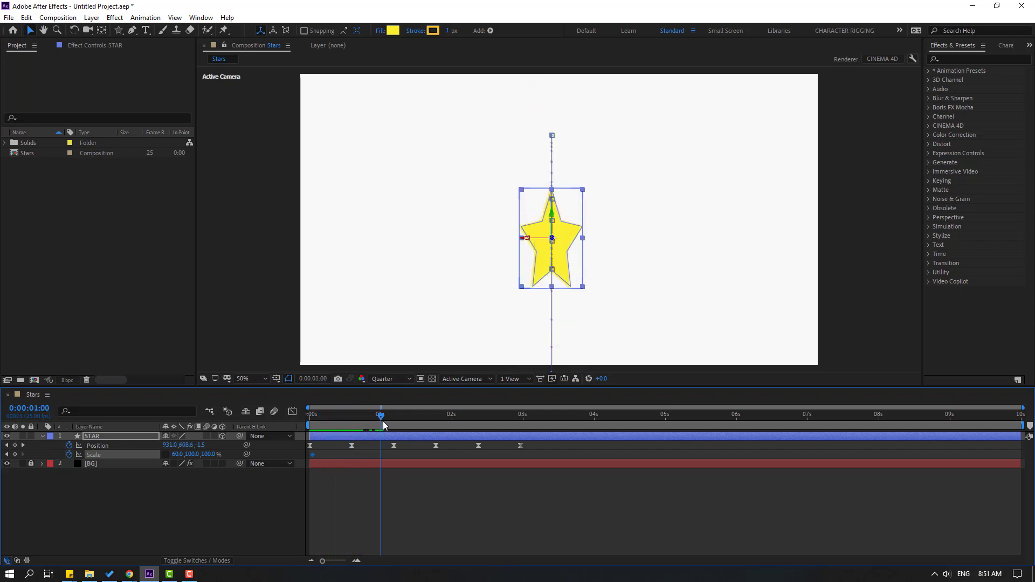
pyautogui.click(177, 455)
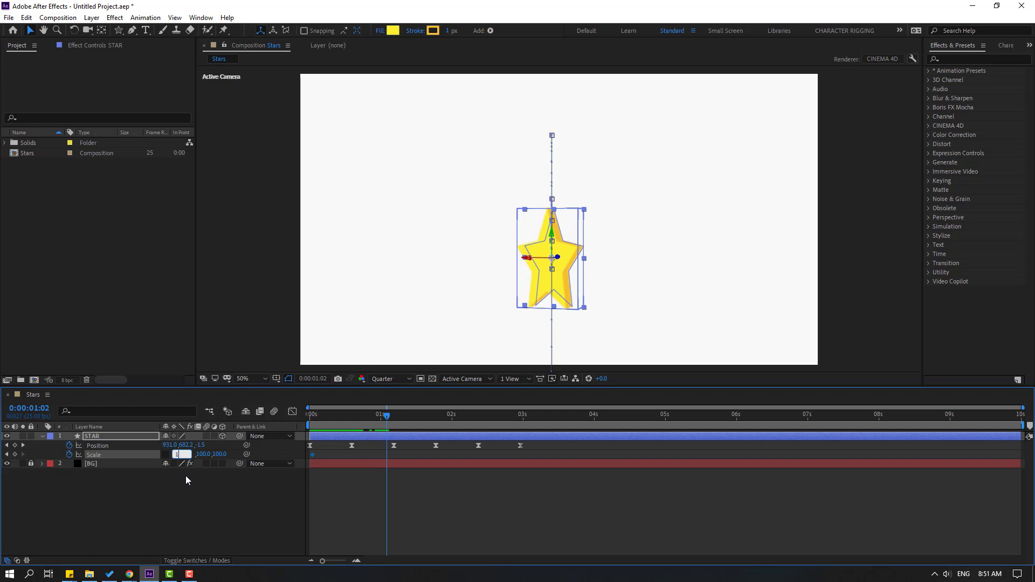
pyautogui.write('110')
pyautogui.press('Return')
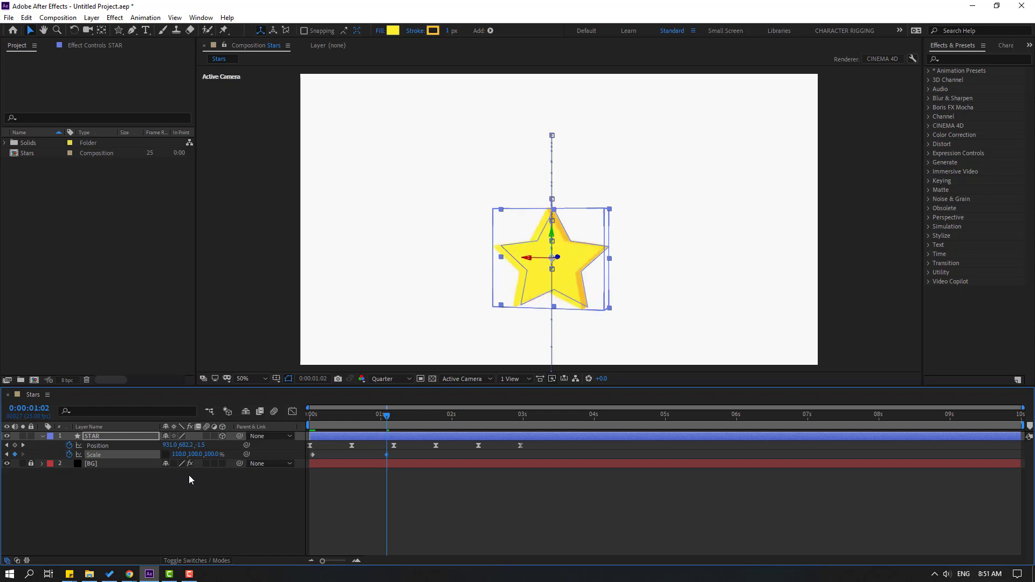
pyautogui.moveTo(370, 422); pyautogui.dragTo(423, 423)
pyautogui.click(177, 455)
pyautogui.write('10')
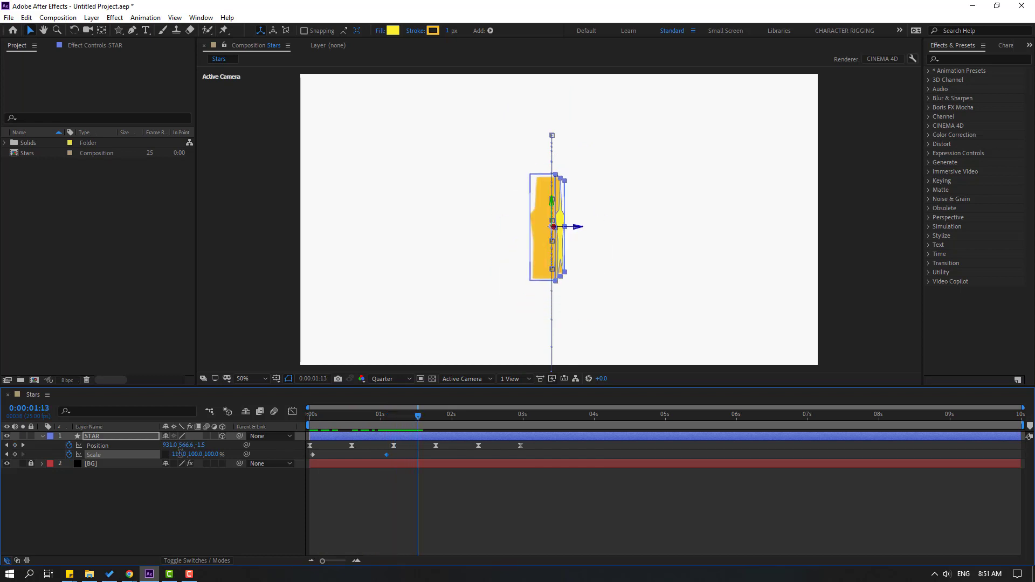
pyautogui.write('0')
pyautogui.press('Return')
pyautogui.moveTo(386, 454); pyautogui.dragTo(314, 457)
# - Apply Easy Ease to the star's Scale keyframes and preview the result
pyautogui.rightClick(315, 457)
pyautogui.moveTo(358, 448)
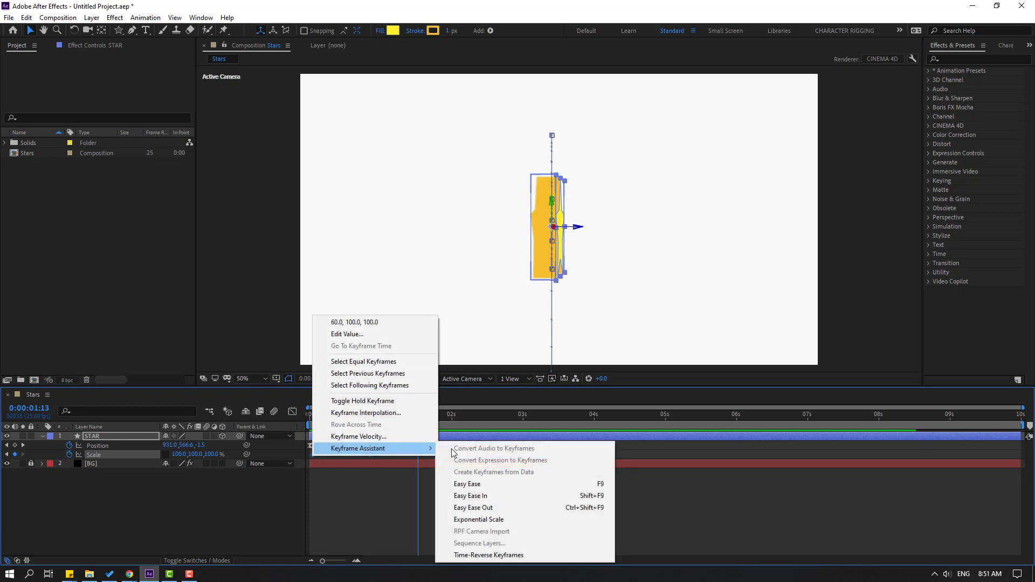
pyautogui.click(459, 484)
pyautogui.scroll(-2, 409, 327)
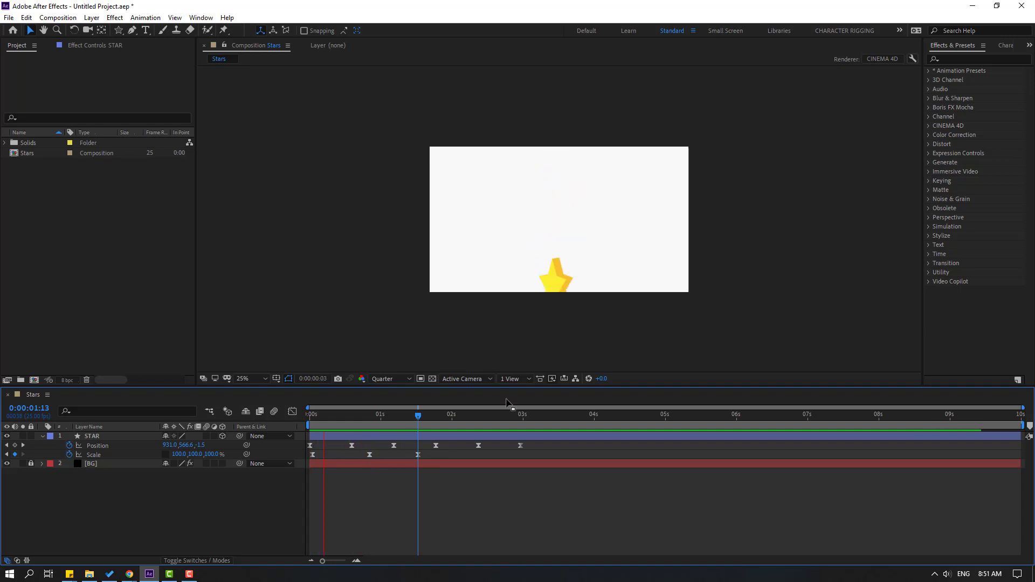
pyautogui.press('space')
# - Squeeze all six Position keyframes to end at 0:00:02:24 and preview the quicker bounce
pyautogui.moveTo(537, 442); pyautogui.dragTo(309, 450)
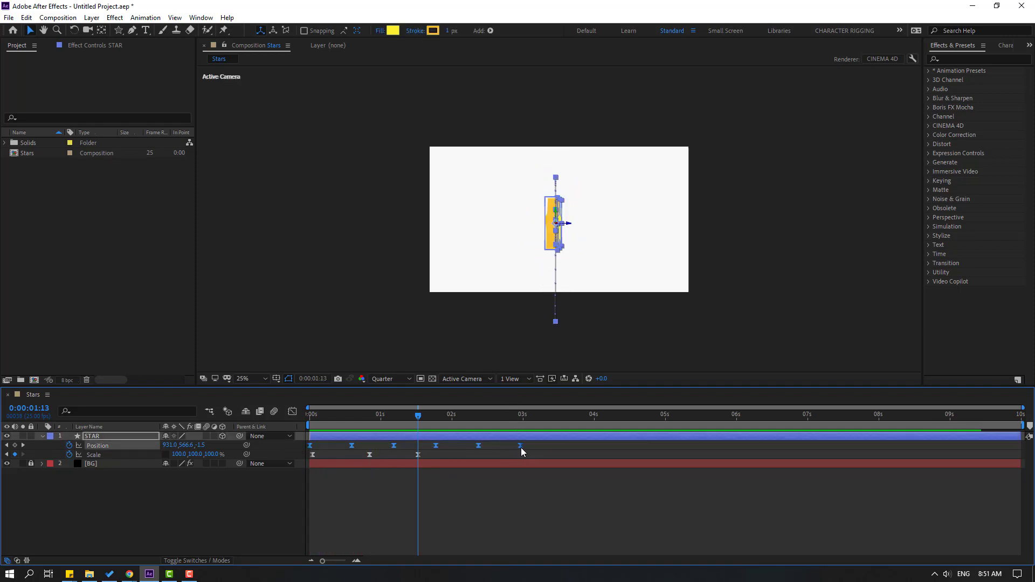
pyautogui.moveTo(520, 448); pyautogui.dragTo(483, 448)
pyautogui.press('space')
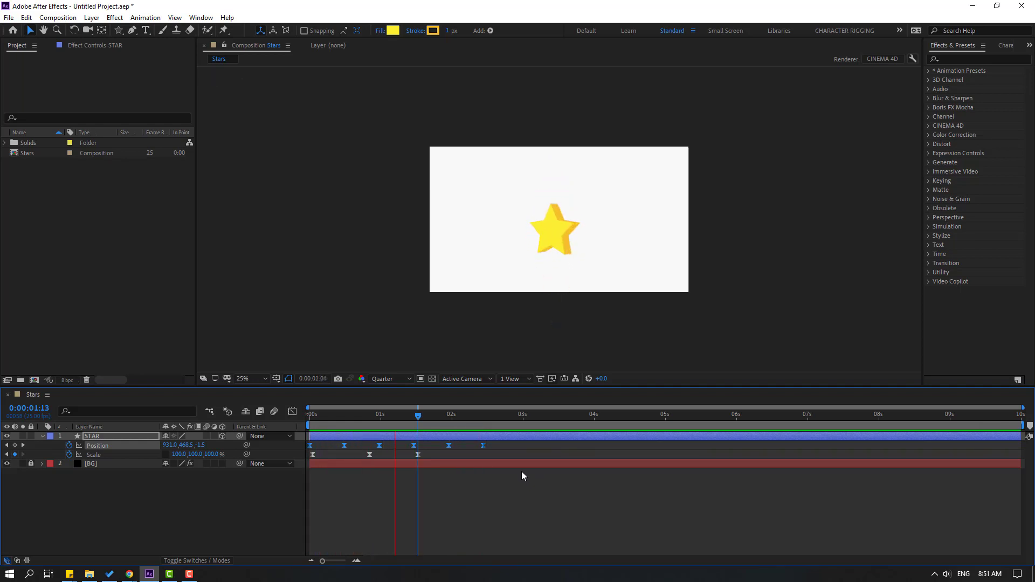
# - Pre-compose the STAR layer into a new composition named STAR01
pyautogui.click(464, 420)
pyautogui.click(43, 436)
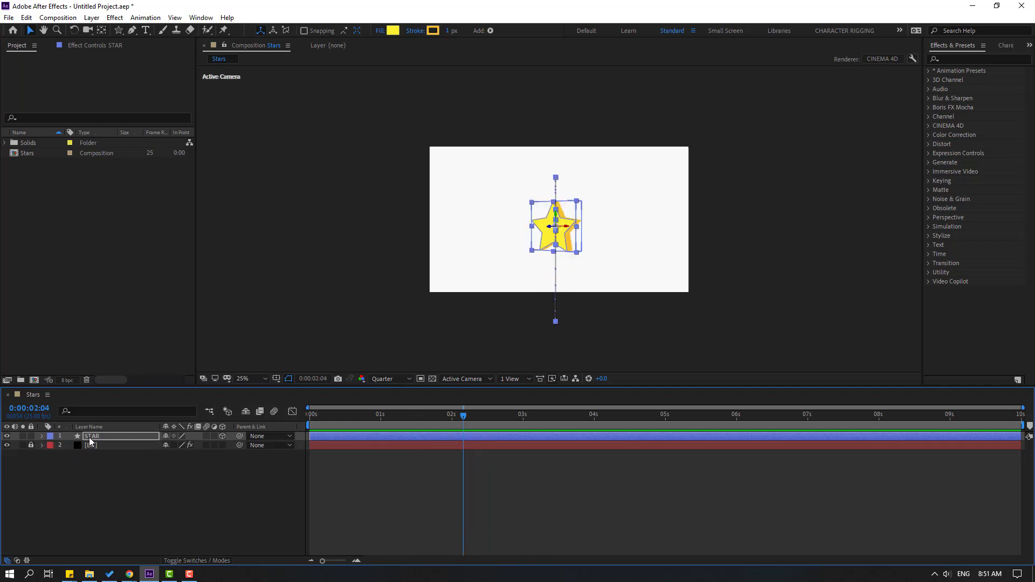
pyautogui.rightClick(89, 438)
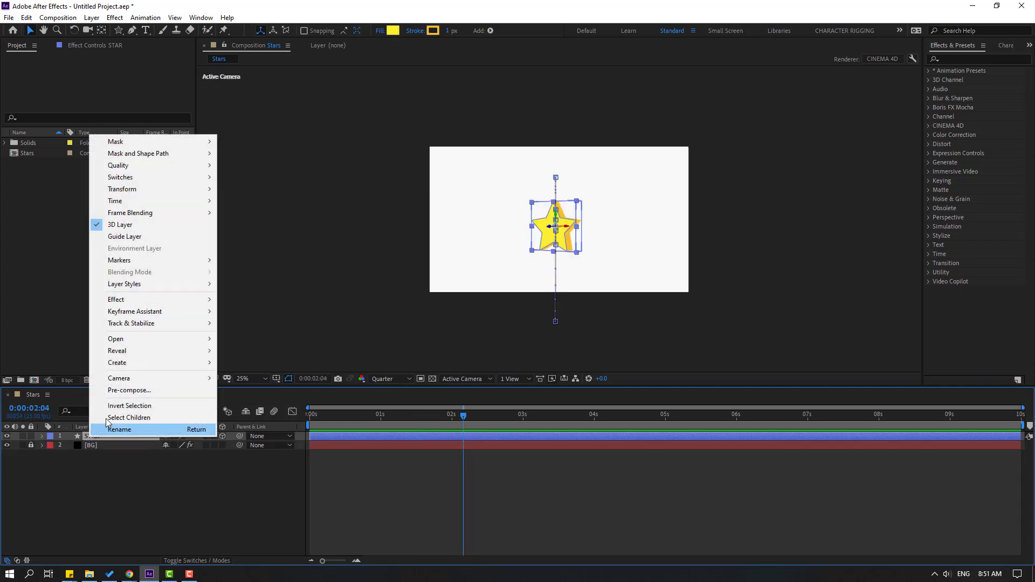
pyautogui.click(128, 390)
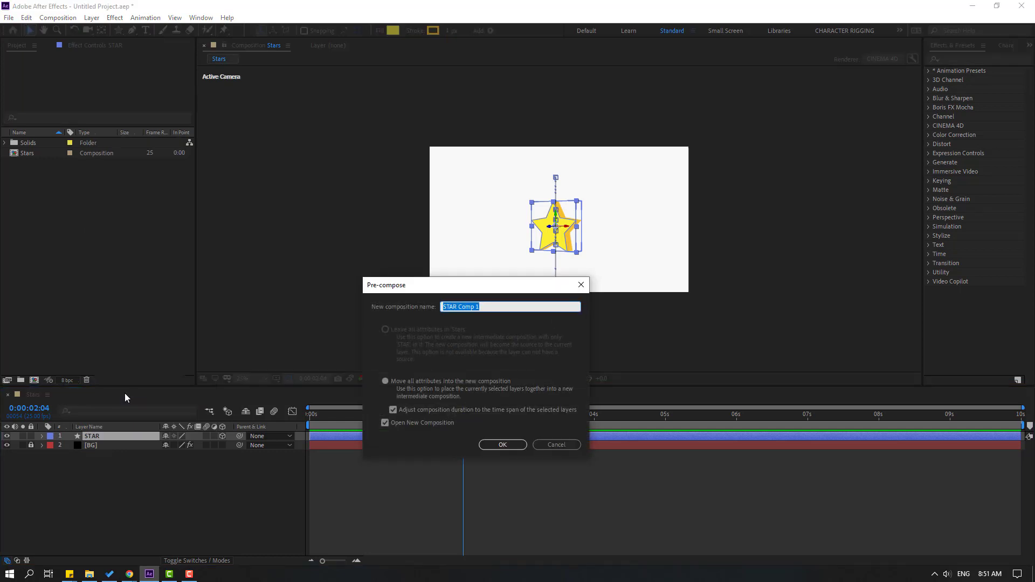
pyautogui.write('STAR01')
pyautogui.click(502, 444)
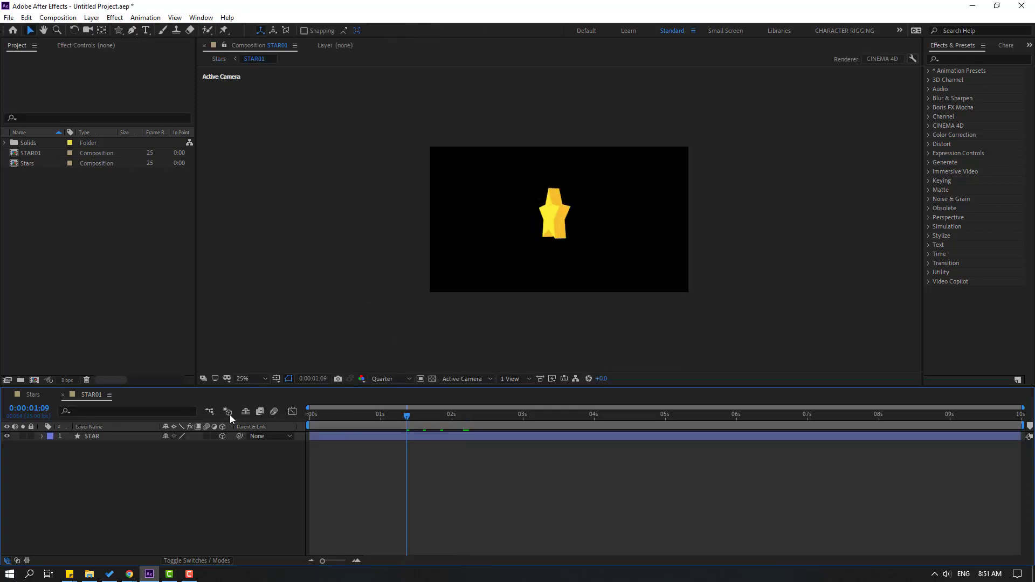
# - Back in the Stars comp, shift the STAR01 layer left to X position 303
pyautogui.click(40, 396)
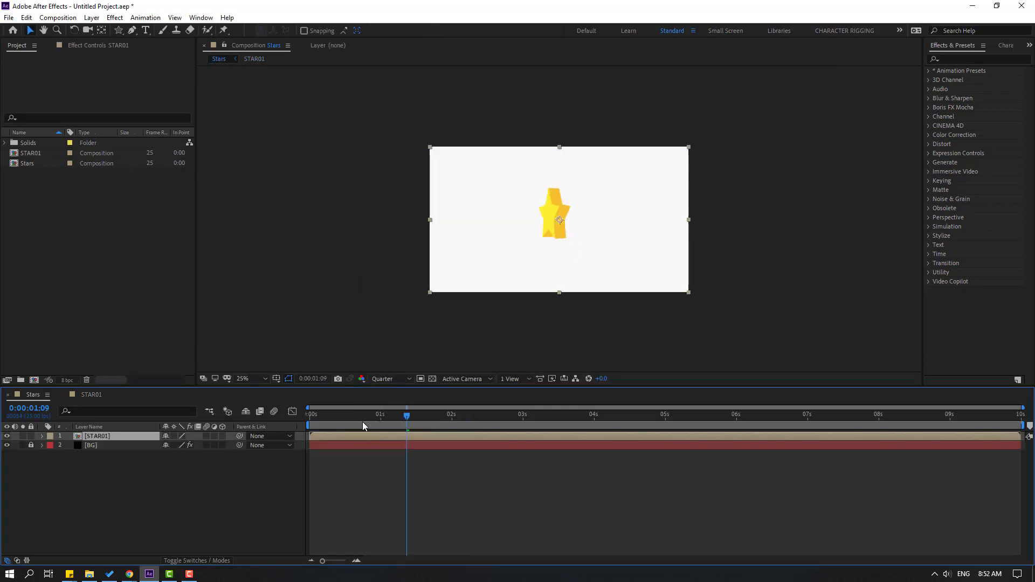
pyautogui.moveTo(362, 421); pyautogui.dragTo(500, 414)
pyautogui.press('p')
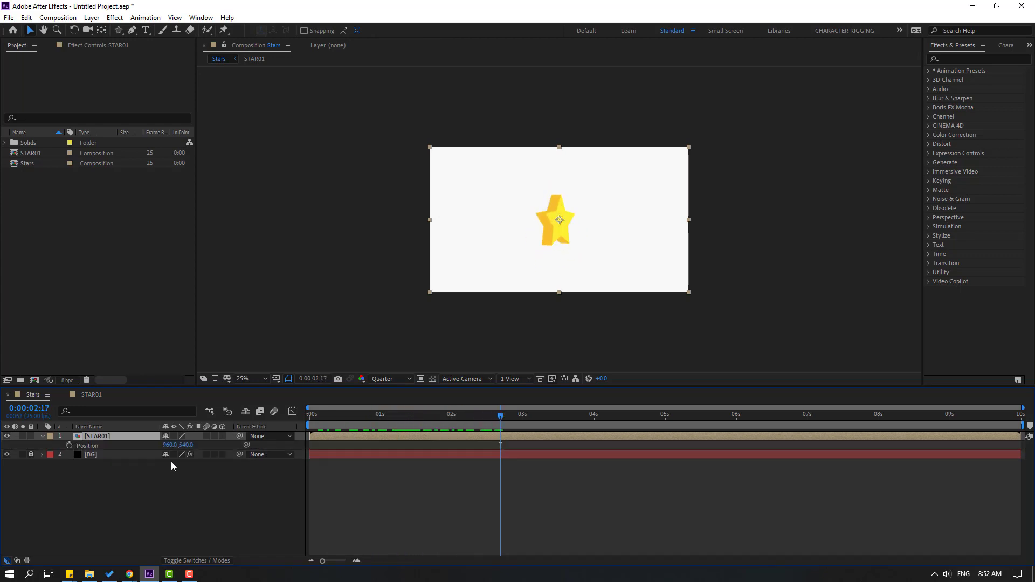
pyautogui.moveTo(172, 450); pyautogui.dragTo(126, 448)
pyautogui.moveTo(430, 416); pyautogui.dragTo(480, 414)
# - Search for the Glow effect and apply it to the STAR01 layer
pyautogui.click(978, 59)
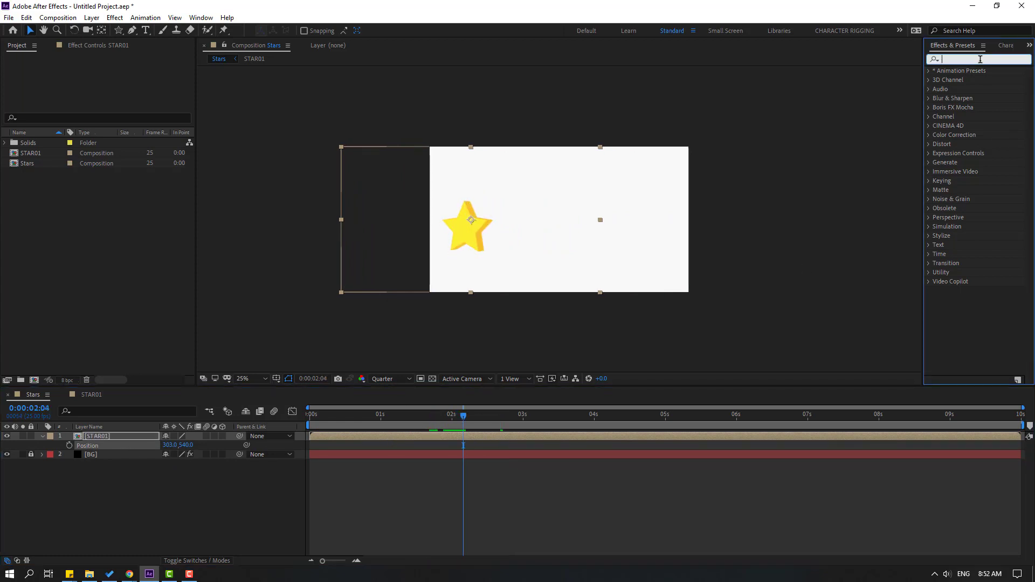
pyautogui.write('glow')
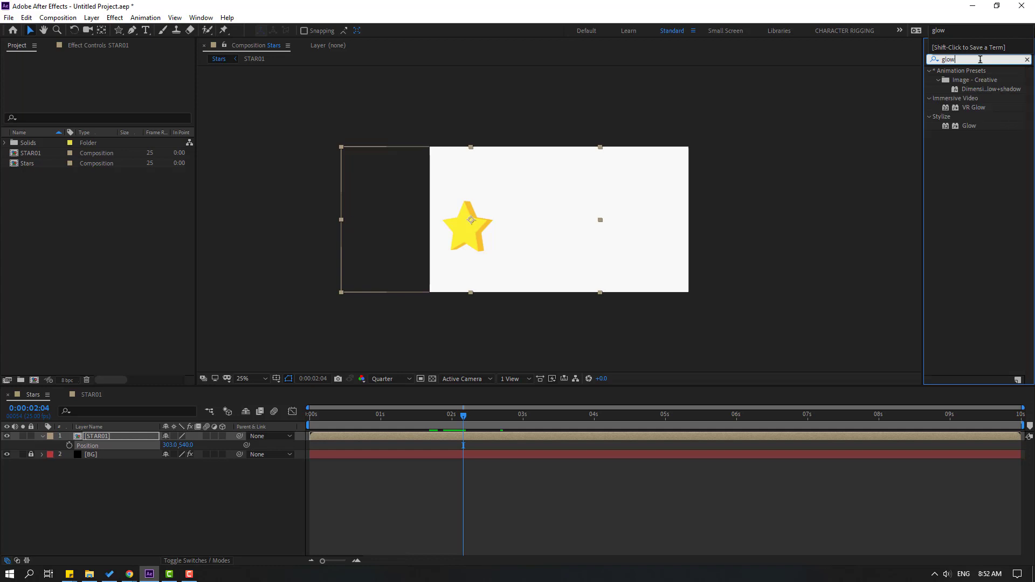
pyautogui.moveTo(967, 128); pyautogui.dragTo(108, 438)
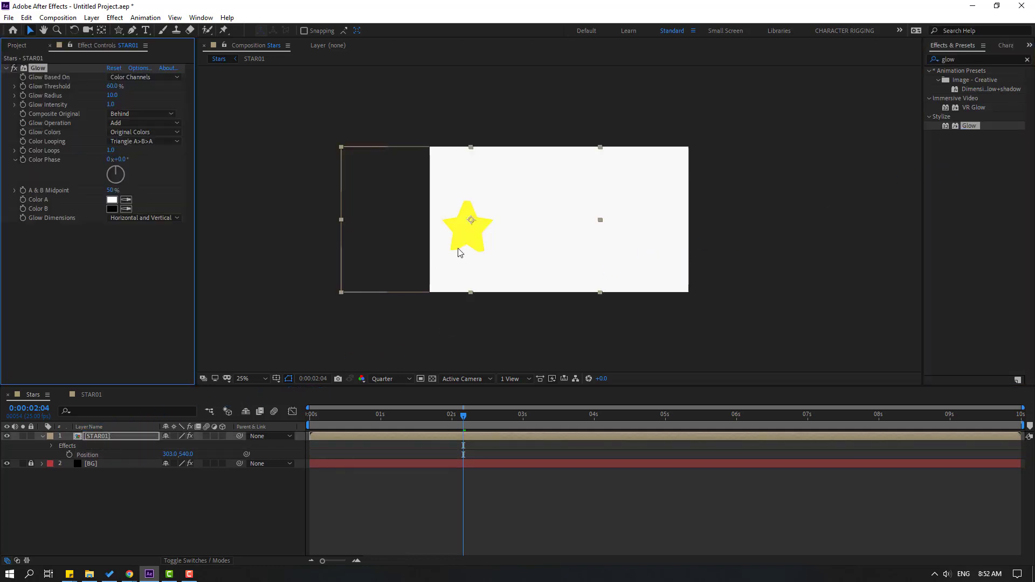
# - Widen the glow to Radius 30 with Threshold 83.9%, and unlock the BG layer
pyautogui.scroll(2, 459, 253)
pyautogui.moveTo(463, 415); pyautogui.dragTo(425, 423)
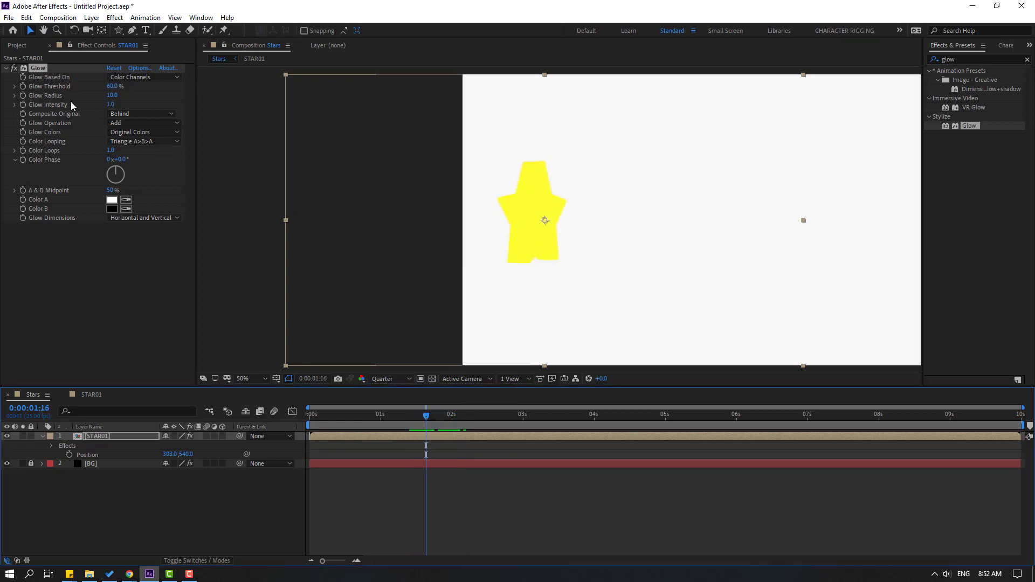
pyautogui.moveTo(112, 95); pyautogui.dragTo(150, 92)
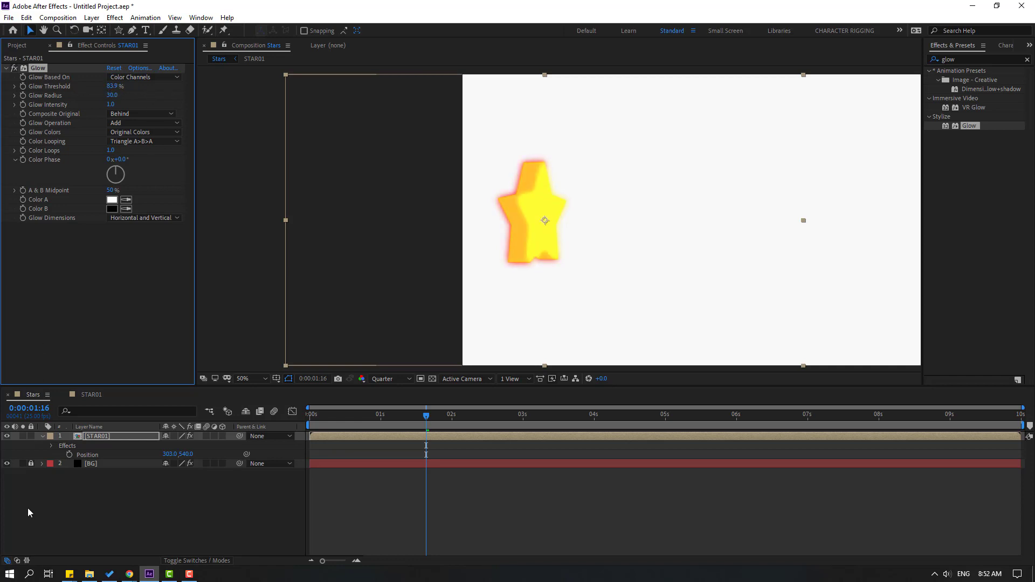
pyautogui.click(30, 463)
# - Change the BG layer's fill colour to dark grey 1A1A1A
pyautogui.click(83, 465)
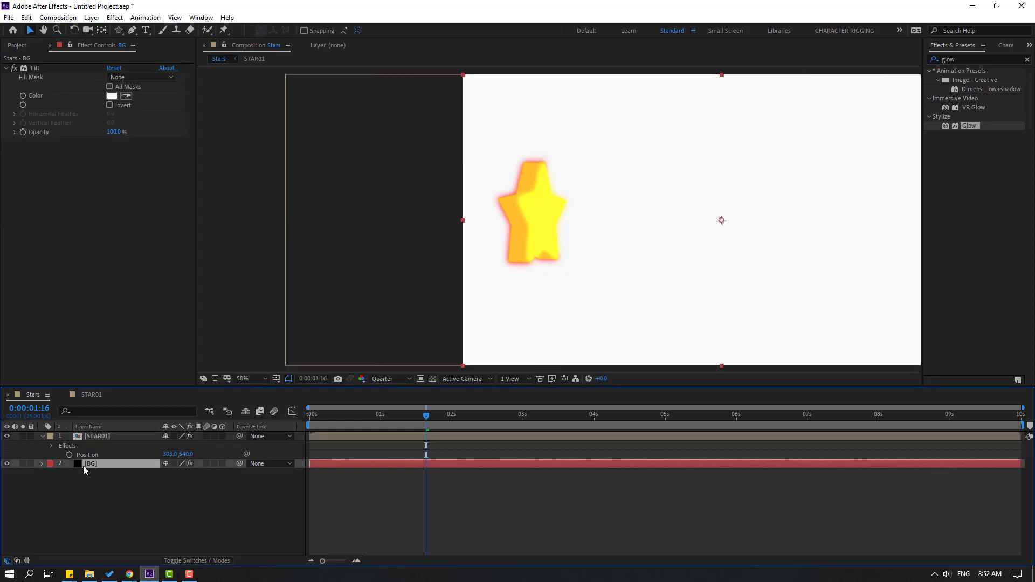
pyautogui.click(112, 96)
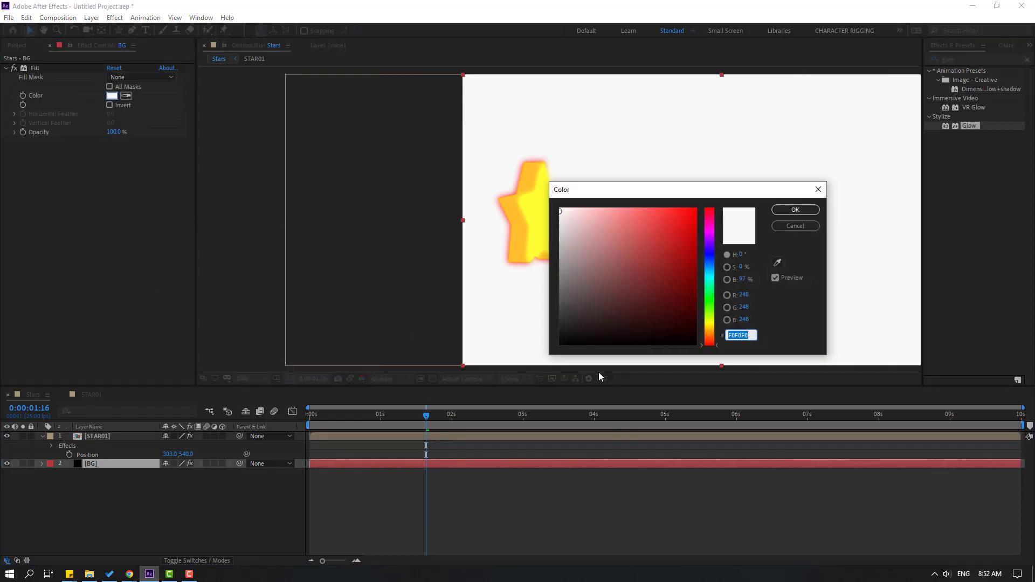
pyautogui.moveTo(584, 322); pyautogui.dragTo(546, 331)
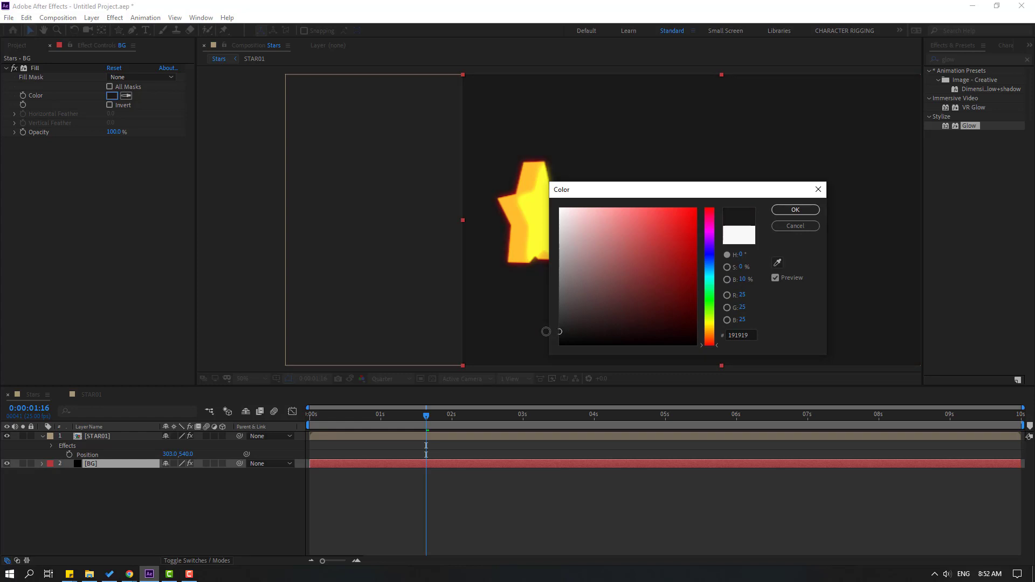
pyautogui.click(818, 211)
pyautogui.moveTo(326, 417); pyautogui.dragTo(360, 415)
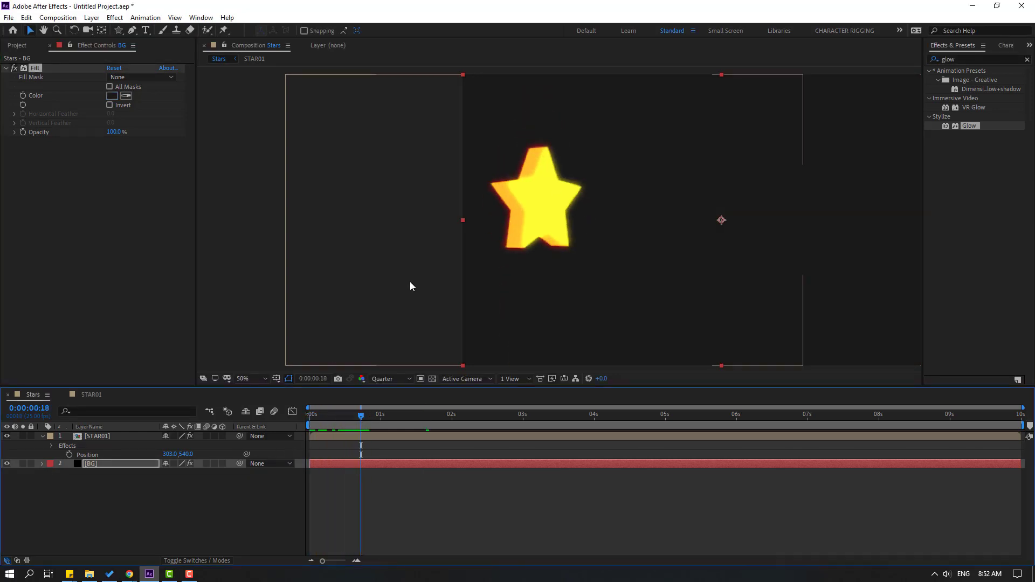
pyautogui.scroll(-2, 410, 285)
pyautogui.click(264, 378)
# - Fit the comp in the viewer and duplicate STAR01, shifting the copy right as a second star
pyautogui.click(283, 204)
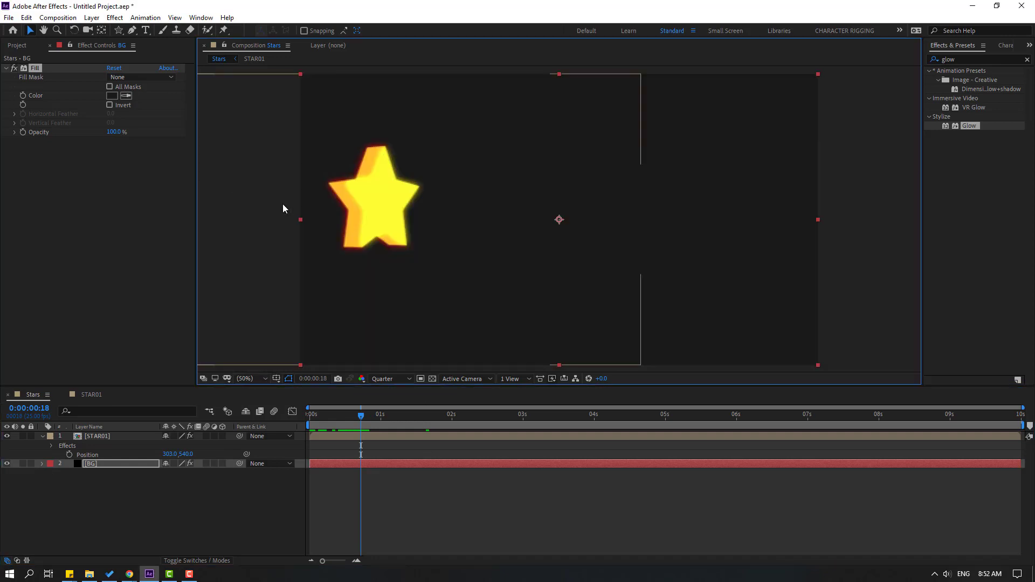
pyautogui.click(95, 436)
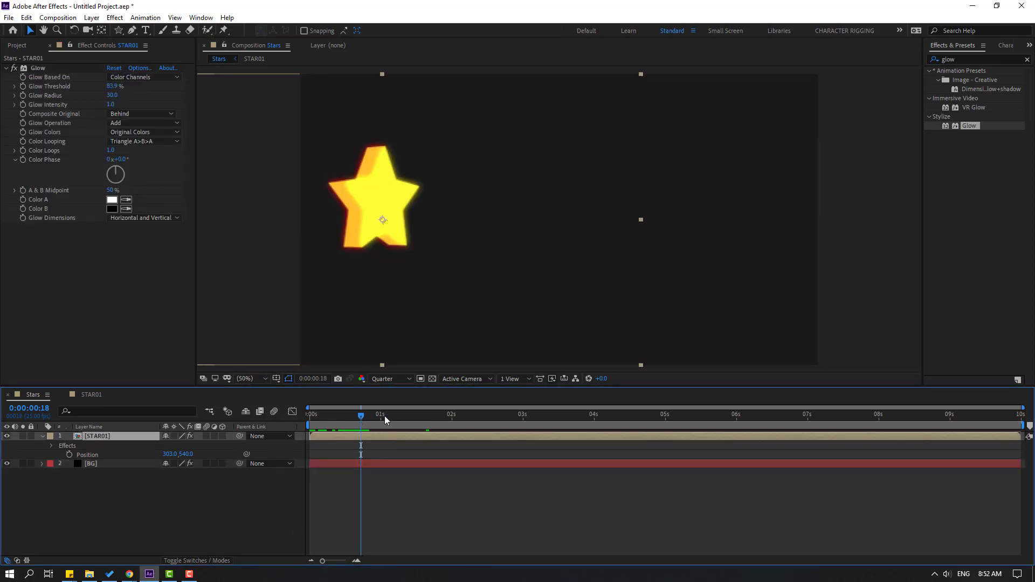
pyautogui.moveTo(384, 419); pyautogui.dragTo(503, 418)
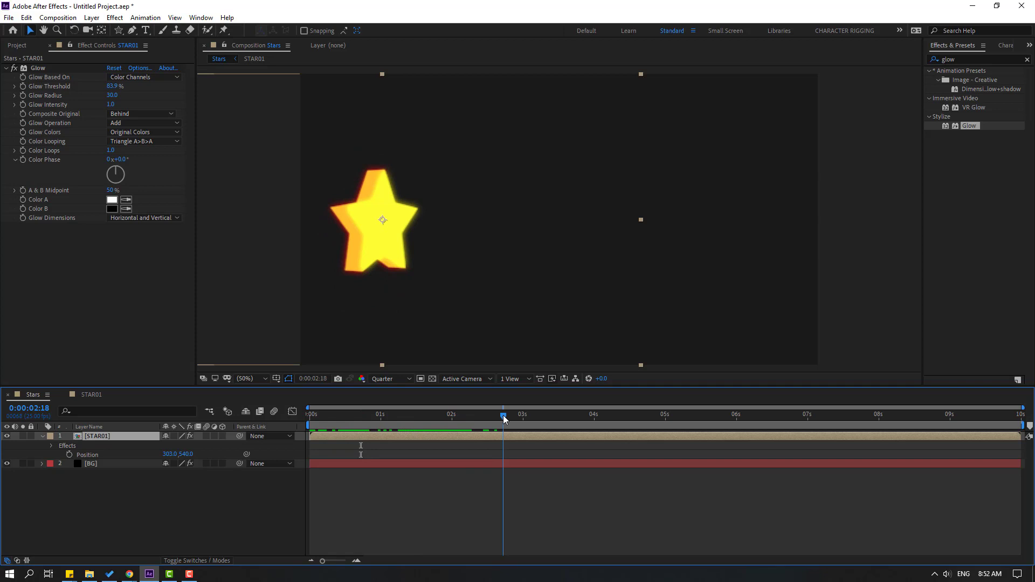
pyautogui.click(43, 437)
pyautogui.hotkey('ctrl', 'd')
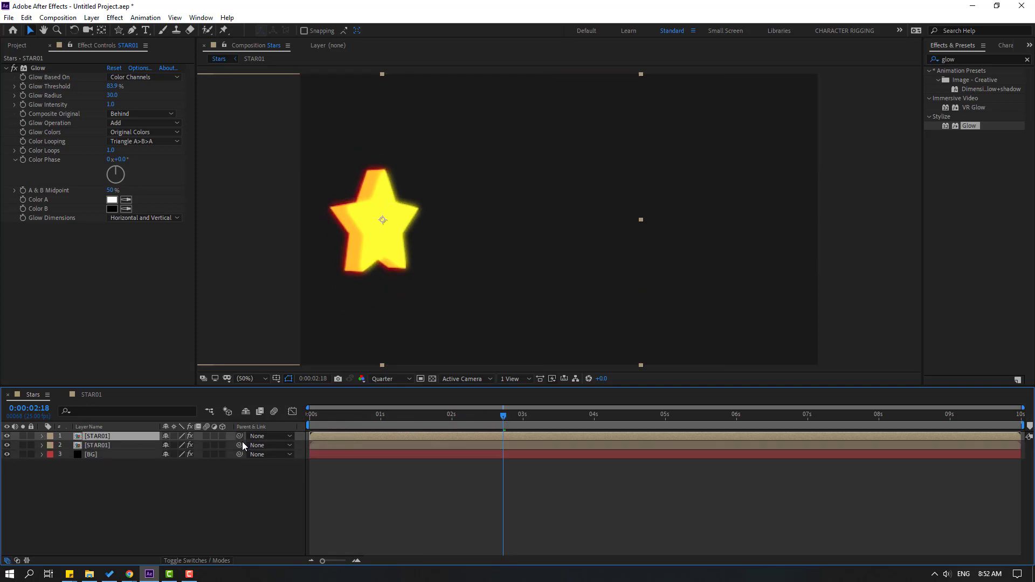
pyautogui.hotkey('shift', 'Right')
pyautogui.hotkey('shift', 'Right')
pyautogui.hotkey('shift', 'Right')
pyautogui.hotkey('shift', 'Right')
pyautogui.hotkey('shift', 'Right')
pyautogui.hotkey('shift', 'Right')
pyautogui.hotkey('shift', 'Right')
pyautogui.hotkey('shift', 'Right')
pyautogui.hotkey('shift', 'Right')
pyautogui.hotkey('shift', 'Right')
pyautogui.hotkey('shift', 'Right')
pyautogui.hotkey('shift', 'Right')
pyautogui.hotkey('shift', 'Right')
pyautogui.hotkey('shift', 'Right')
pyautogui.hotkey('shift', 'Right')
pyautogui.hotkey('shift', 'Right')
pyautogui.hotkey('shift', 'Right')
pyautogui.hotkey('shift', 'Right')
pyautogui.hotkey('shift', 'Right')
pyautogui.hotkey('shift', 'Right')
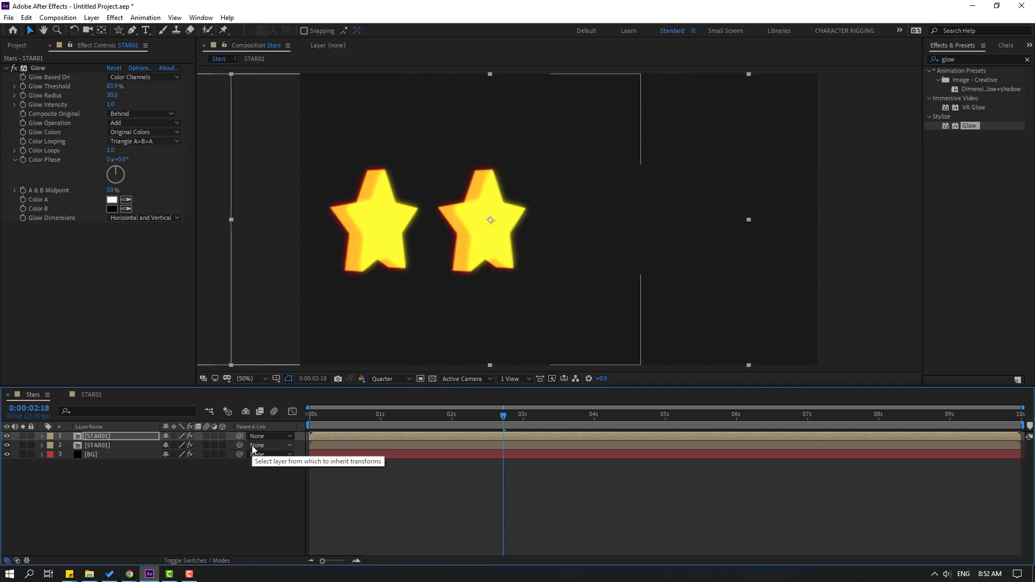
pyautogui.hotkey('shift', 'Right')
pyautogui.hotkey('shift', 'Right')
pyautogui.hotkey('shift', 'Right')
pyautogui.hotkey('shift', 'Right')
pyautogui.press(',')
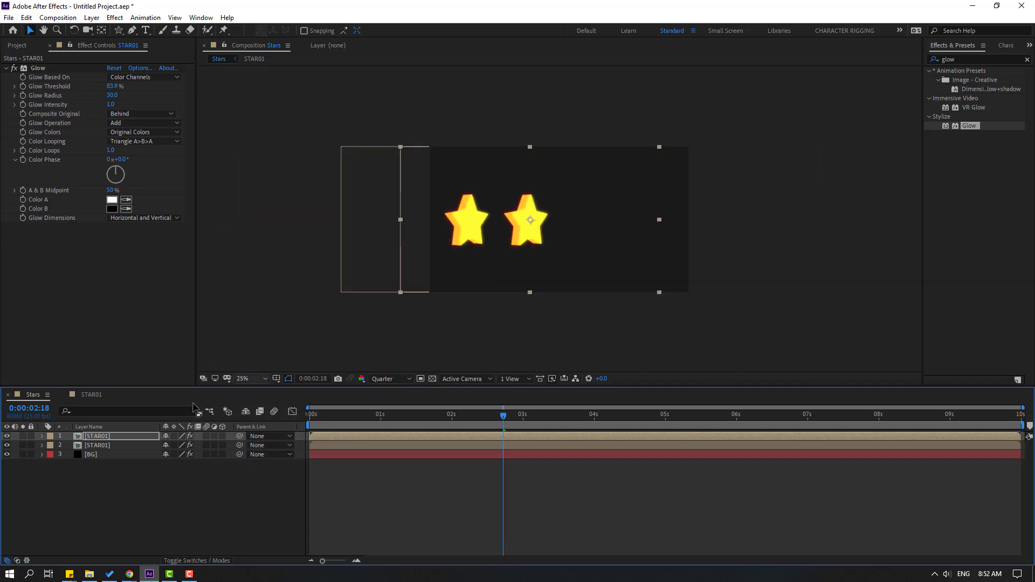
# - Duplicate the star twice more, moving each copy right to complete a row of four
pyautogui.click(125, 438)
pyautogui.hotkey('ctrl', 'd')
pyautogui.hotkey('shift', 'Right')
pyautogui.hotkey('shift', 'Right')
pyautogui.hotkey('shift', 'Right')
pyautogui.hotkey('shift', 'Right')
pyautogui.hotkey('shift', 'Right')
pyautogui.hotkey('shift', 'Right')
pyautogui.hotkey('shift', 'Right')
pyautogui.hotkey('shift', 'Right')
pyautogui.hotkey('shift', 'Right')
pyautogui.hotkey('shift', 'Right')
pyautogui.hotkey('shift', 'Right')
pyautogui.hotkey('shift', 'Right')
pyautogui.hotkey('shift', 'Right')
pyautogui.hotkey('shift', 'Right')
pyautogui.hotkey('shift', 'Right')
pyautogui.hotkey('shift', 'Right')
pyautogui.hotkey('shift', 'Right')
pyautogui.hotkey('shift', 'Right')
pyautogui.hotkey('shift', 'Right')
pyautogui.hotkey('shift', 'Right')
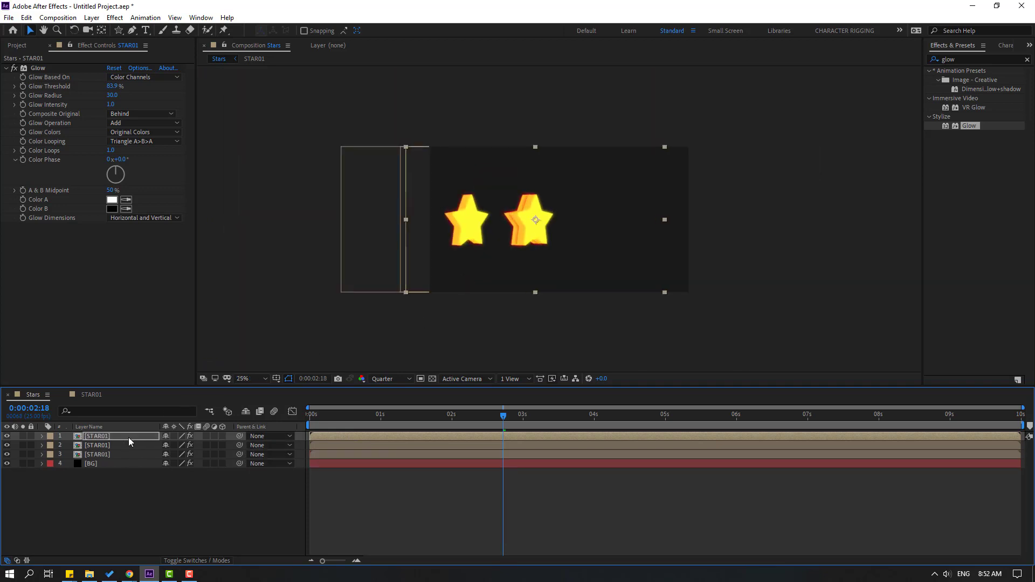
pyautogui.hotkey('shift', 'Left')
pyautogui.hotkey('shift', 'Left')
pyautogui.hotkey('shift', 'Left')
pyautogui.hotkey('shift', 'Left')
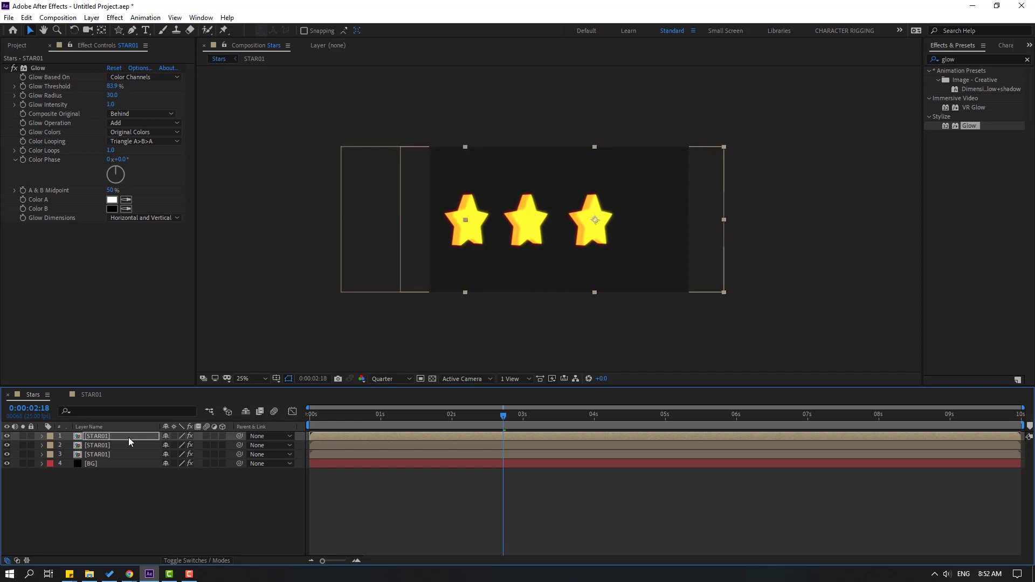
pyautogui.press('Left')
pyautogui.press('Left')
pyautogui.hotkey('ctrl', 'd')
pyautogui.hotkey('shift', 'Right')
pyautogui.hotkey('shift', 'Right')
pyautogui.hotkey('shift', 'Right')
pyautogui.hotkey('shift', 'Right')
pyautogui.hotkey('shift', 'Right')
pyautogui.hotkey('shift', 'Right')
pyautogui.hotkey('shift', 'Right')
pyautogui.hotkey('shift', 'Right')
pyautogui.hotkey('shift', 'Right')
pyautogui.hotkey('shift', 'Right')
pyautogui.hotkey('shift', 'Right')
pyautogui.hotkey('shift', 'Right')
pyautogui.hotkey('shift', 'Right')
pyautogui.hotkey('shift', 'Right')
pyautogui.hotkey('shift', 'Right')
pyautogui.hotkey('shift', 'Right')
pyautogui.hotkey('shift', 'Right')
pyautogui.hotkey('shift', 'Right')
pyautogui.hotkey('shift', 'Right')
pyautogui.hotkey('shift', 'Right')
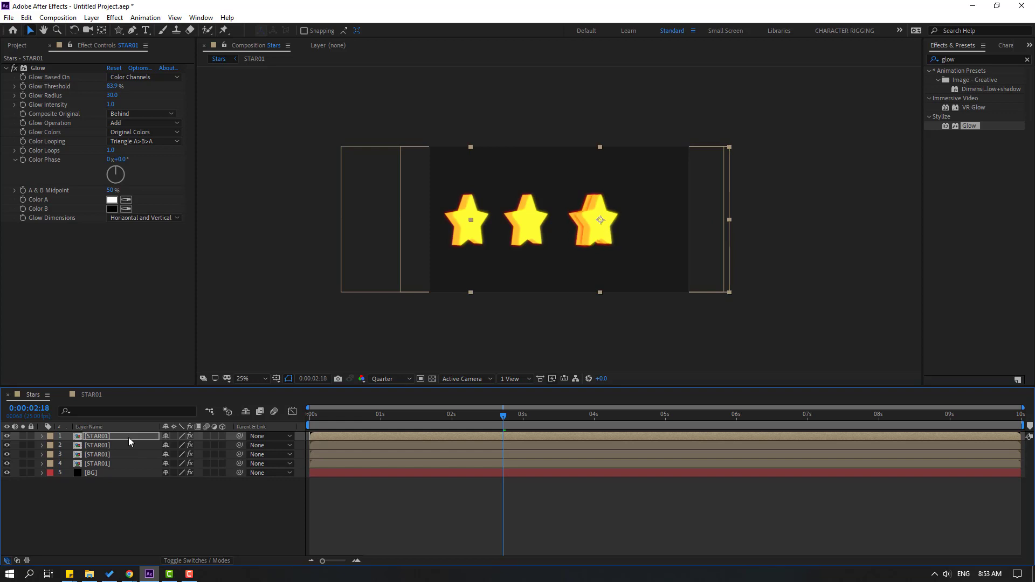
pyautogui.hotkey('shift', 'Right')
pyautogui.hotkey('shift', 'Right')
pyautogui.hotkey('shift', 'Right')
pyautogui.hotkey('shift', 'Right')
pyautogui.hotkey('shift', 'Right')
pyautogui.hotkey('shift', 'Right')
pyautogui.hotkey('shift', 'Right')
pyautogui.hotkey('shift', 'Right')
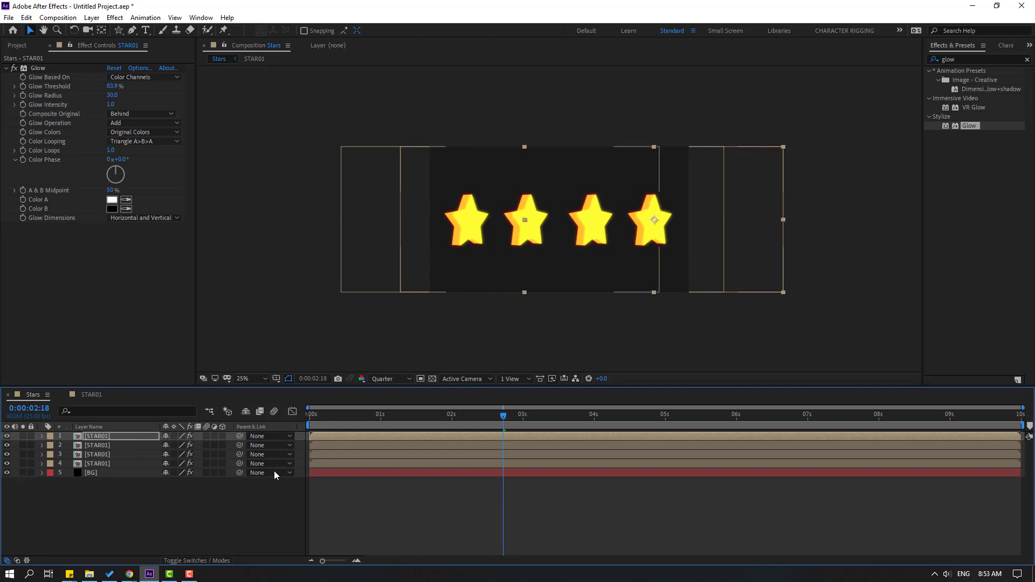
pyautogui.moveTo(338, 412); pyautogui.dragTo(296, 423)
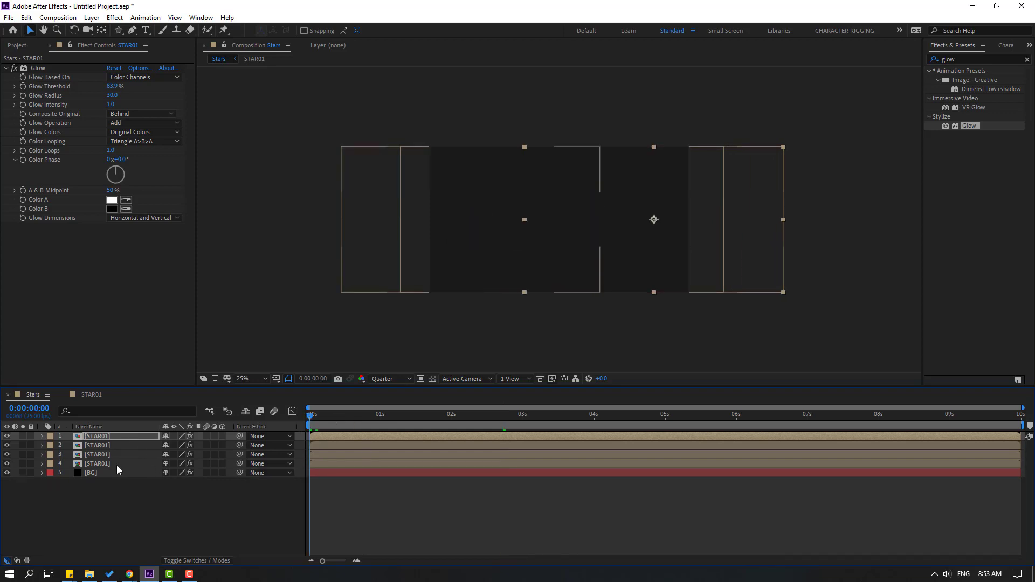
# - Delay the third, second and first STAR01 layers in turn so the stars bounce in sequence, then preview
pyautogui.click(103, 456)
pyautogui.moveTo(314, 455); pyautogui.dragTo(360, 440)
pyautogui.click(322, 448)
pyautogui.click(327, 435)
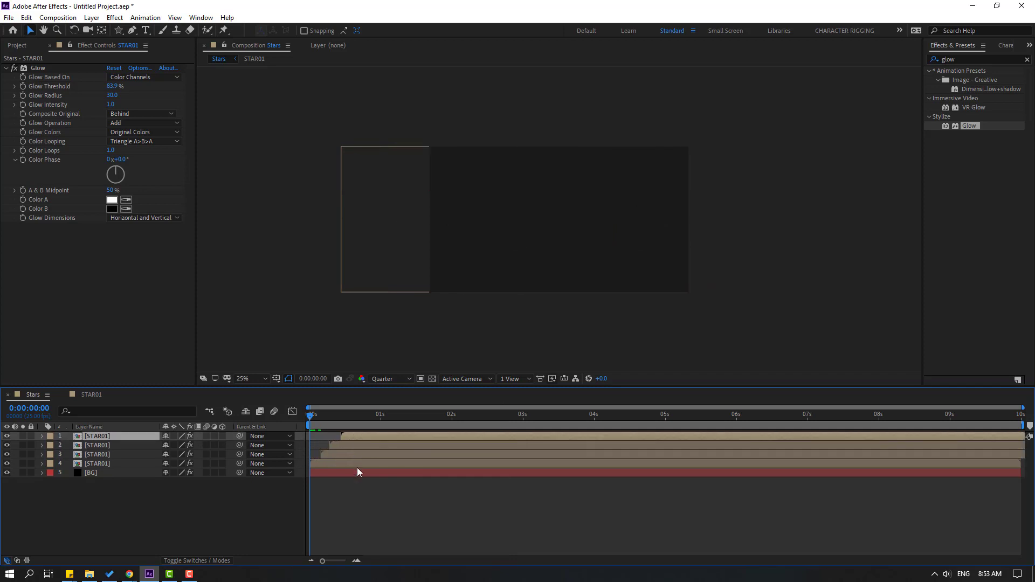
pyautogui.click(357, 499)
pyautogui.press('space')
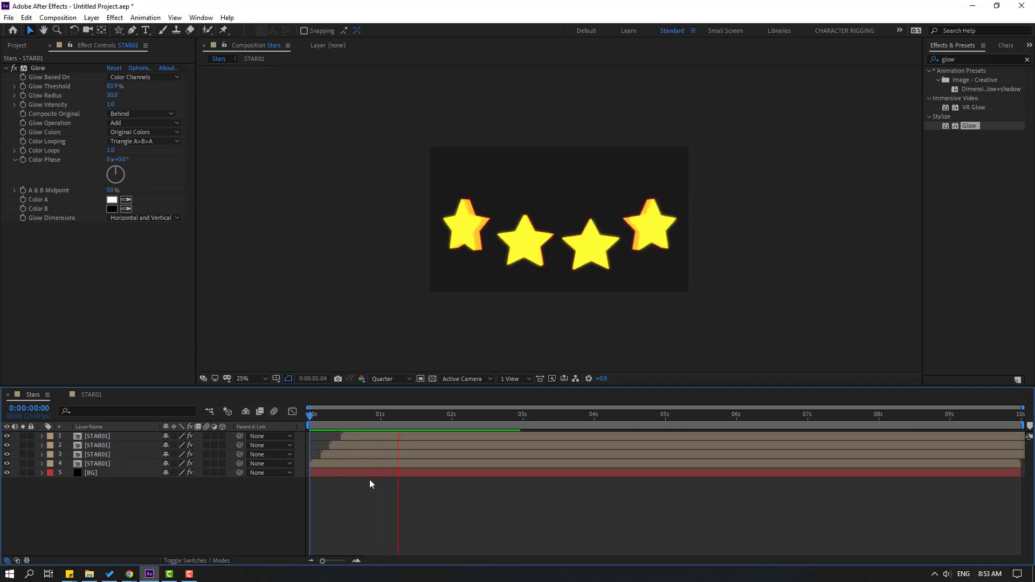